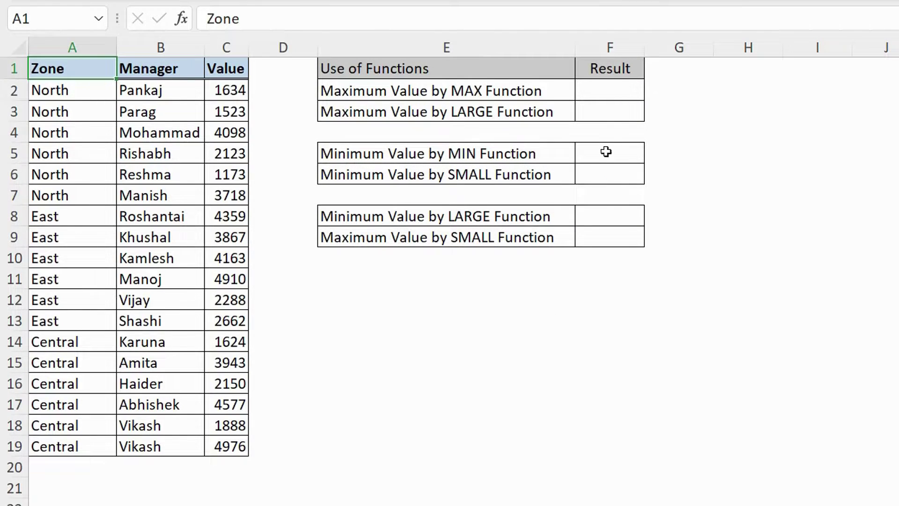
# Enter =MAX(C2:C19) in F2 to find the maximum value with the MAX function
pyautogui.click(610, 93)
pyautogui.write('=max')
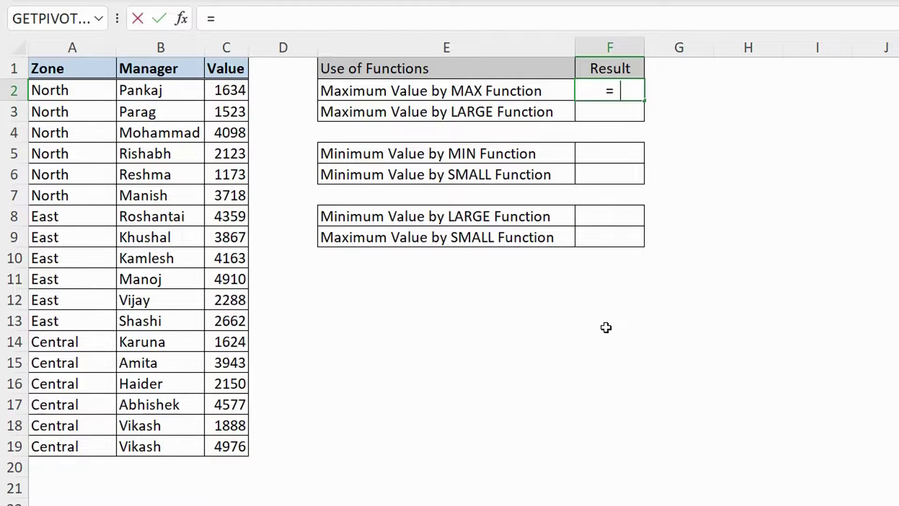
pyautogui.press('Tab')
pyautogui.moveTo(231, 90); pyautogui.dragTo(237, 450)
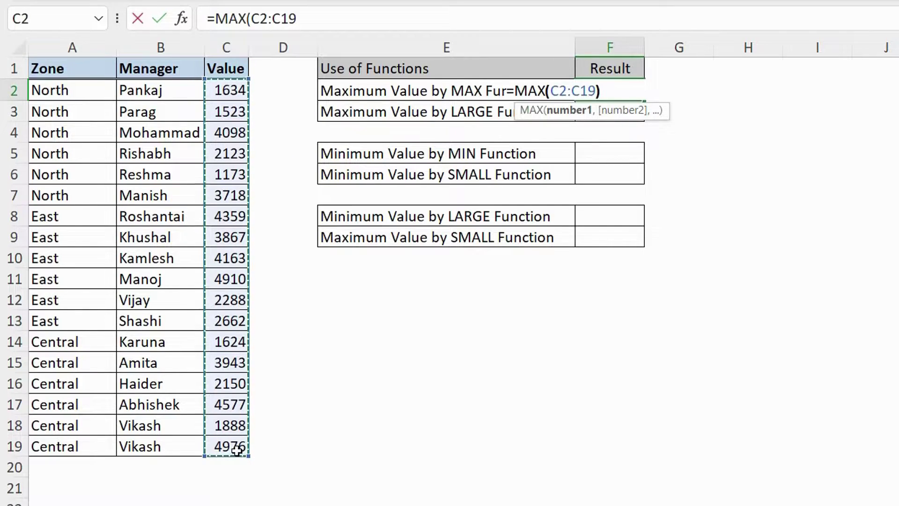
pyautogui.press('Return')
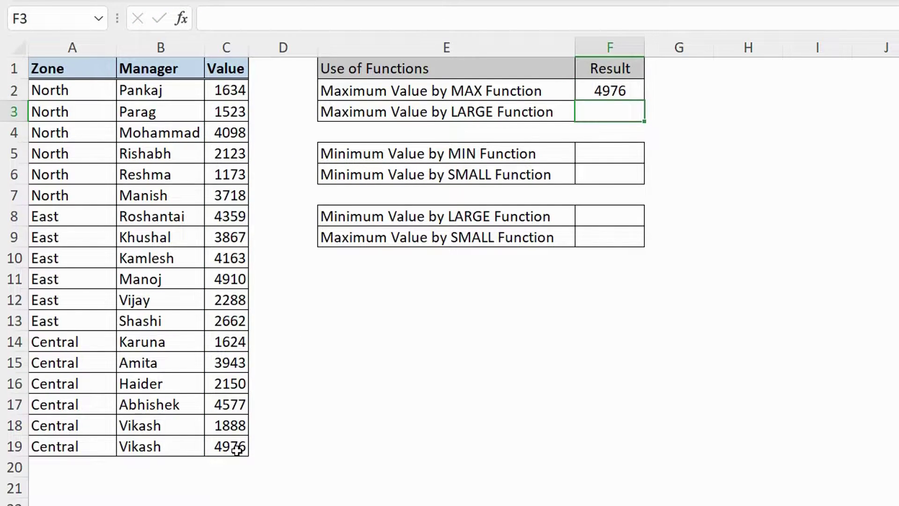
# Examine the function arguments of the MAX formula in F2 through to the last available number argument
pyautogui.click(604, 86)
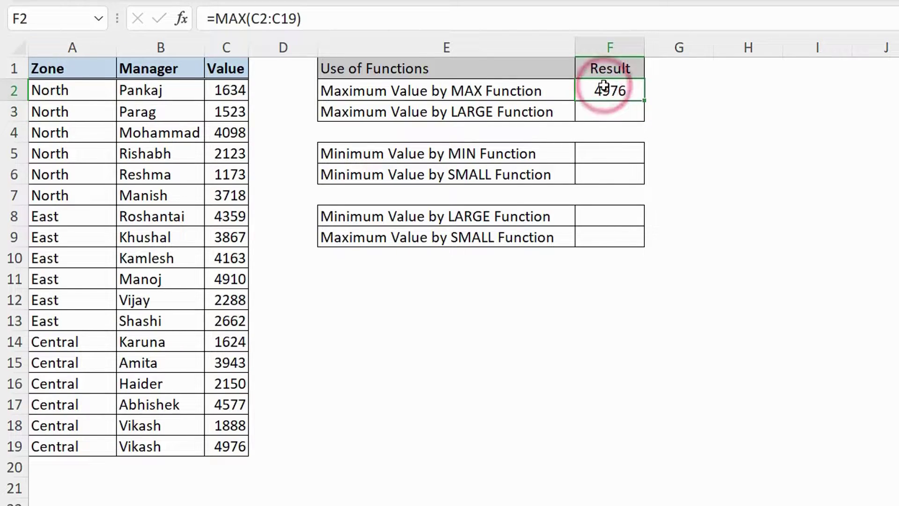
pyautogui.click(180, 20)
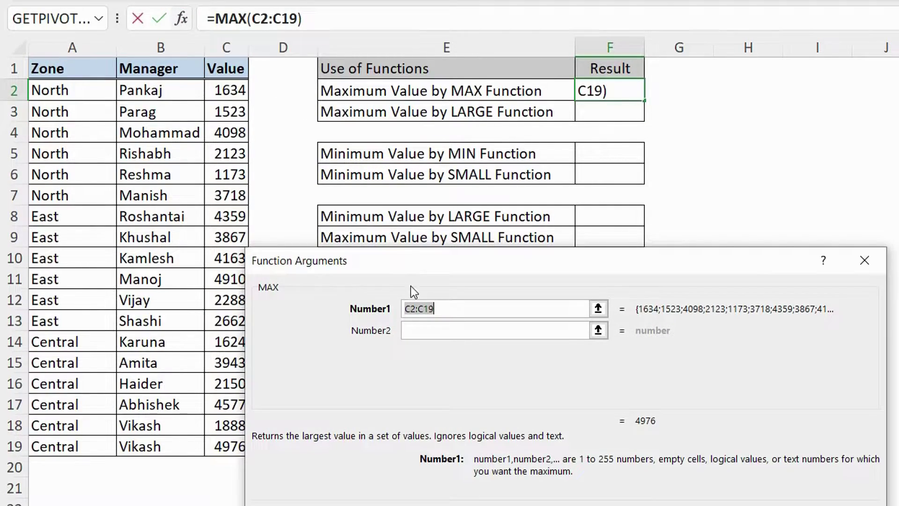
pyautogui.click(458, 330)
pyautogui.click(516, 351)
pyautogui.click(566, 373)
pyautogui.moveTo(865, 327); pyautogui.dragTo(867, 397)
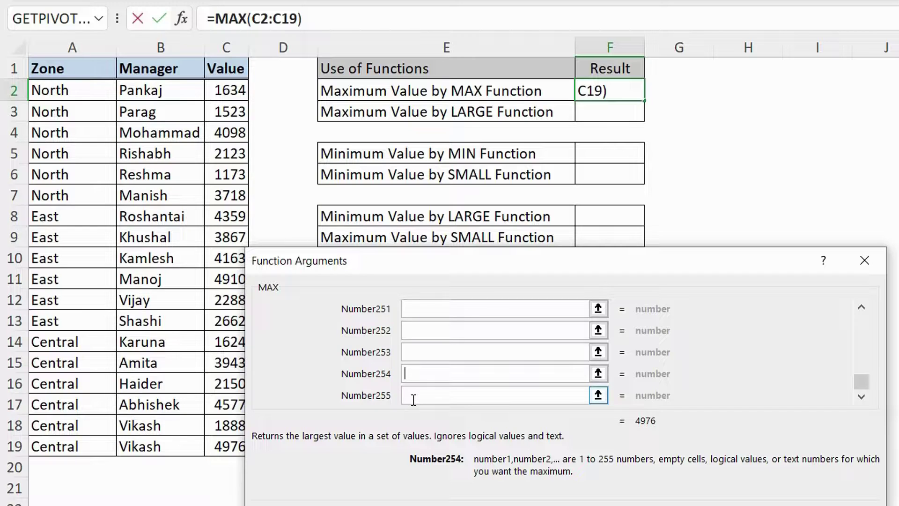
pyautogui.press('Return')
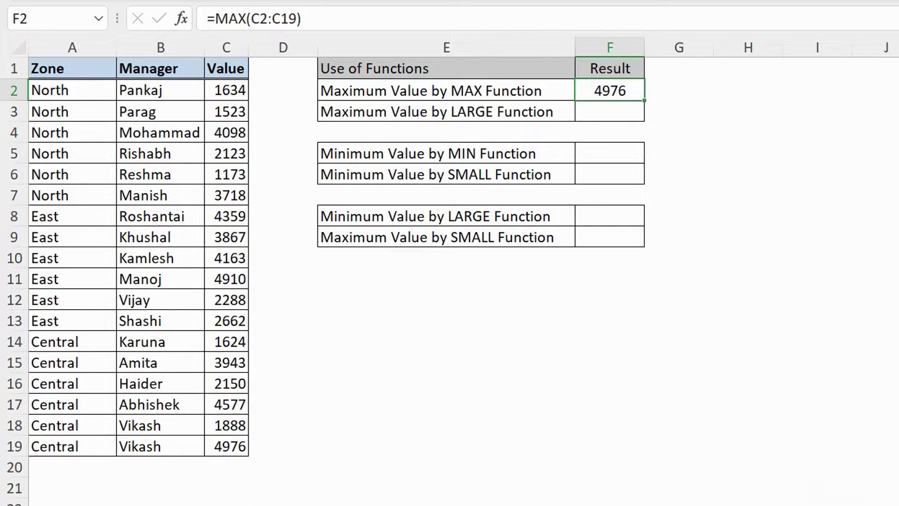
# Enter =LARGE(C2:C19,1) in F3 to find the maximum value, and review the formula's k argument
pyautogui.click(606, 112)
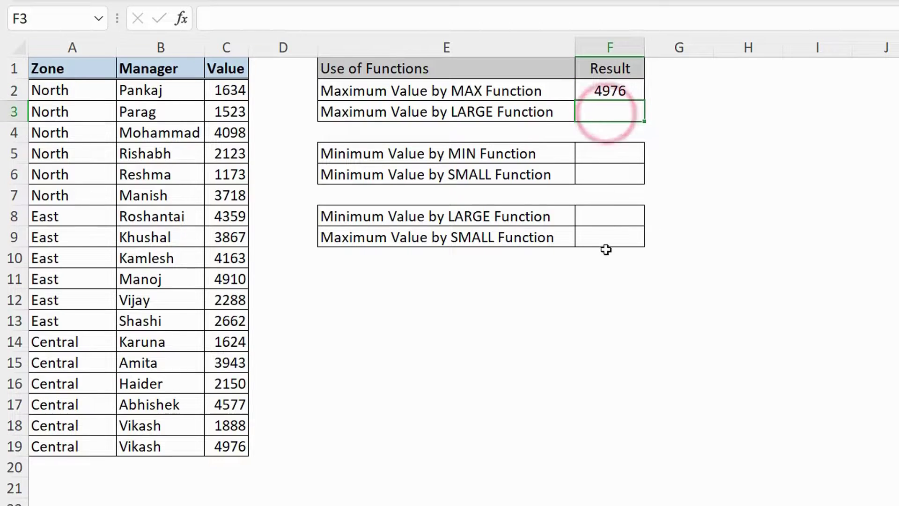
pyautogui.write('=large')
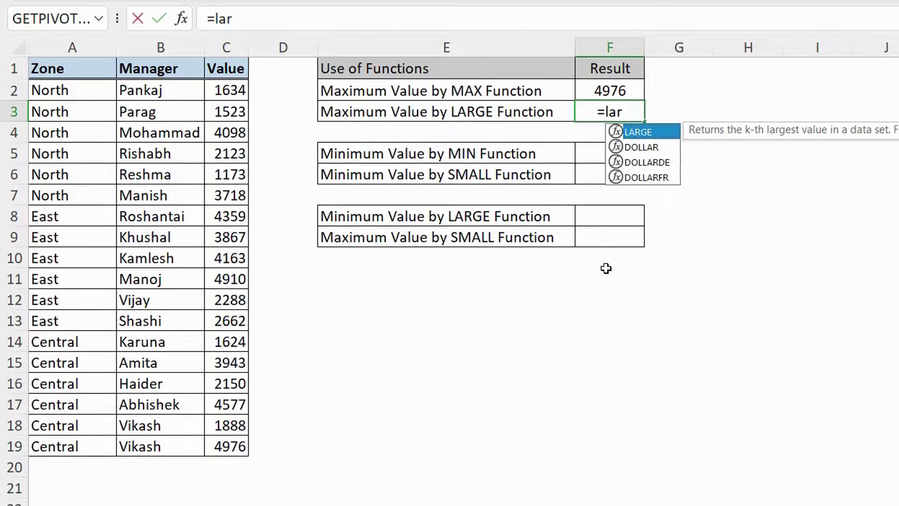
pyautogui.write('(')
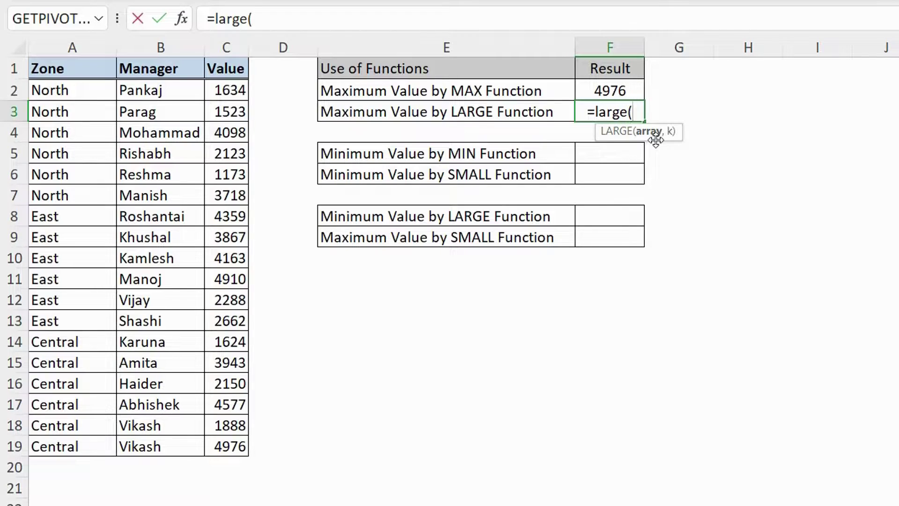
pyautogui.moveTo(225, 89); pyautogui.dragTo(222, 448)
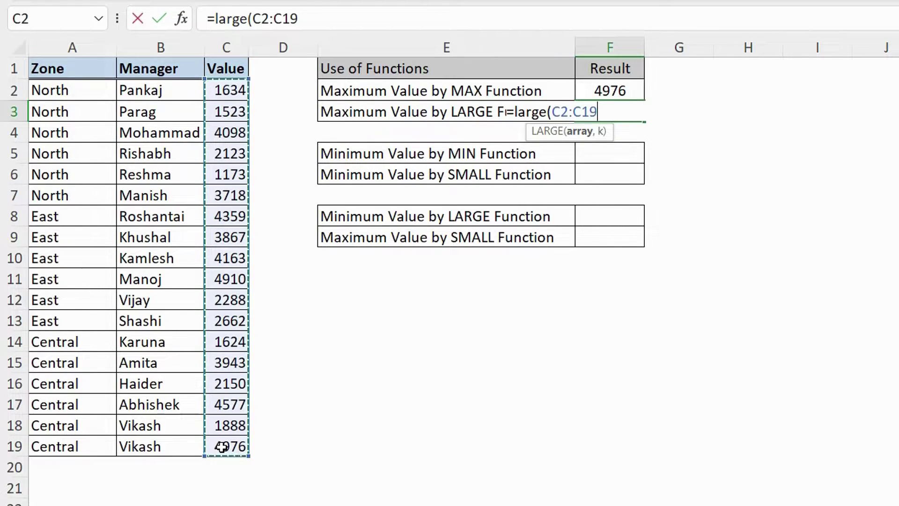
pyautogui.write(',')
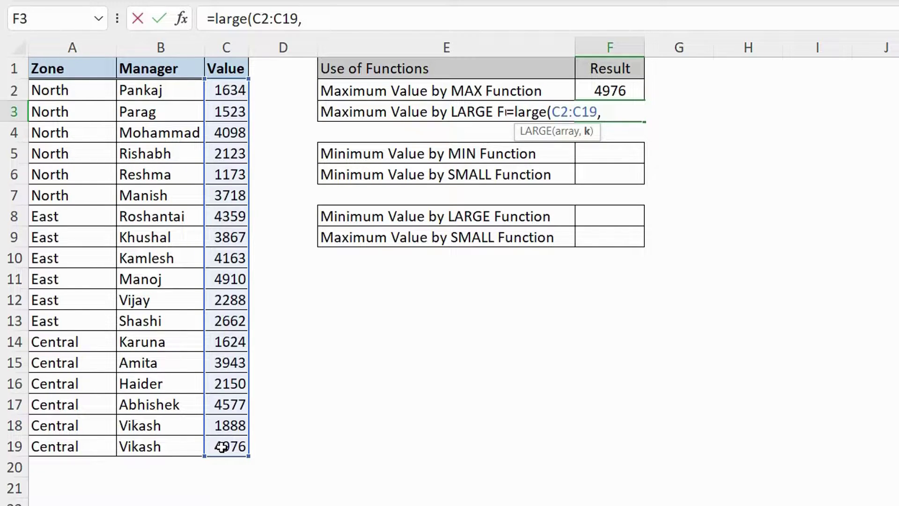
pyautogui.write('1')
pyautogui.press('Return')
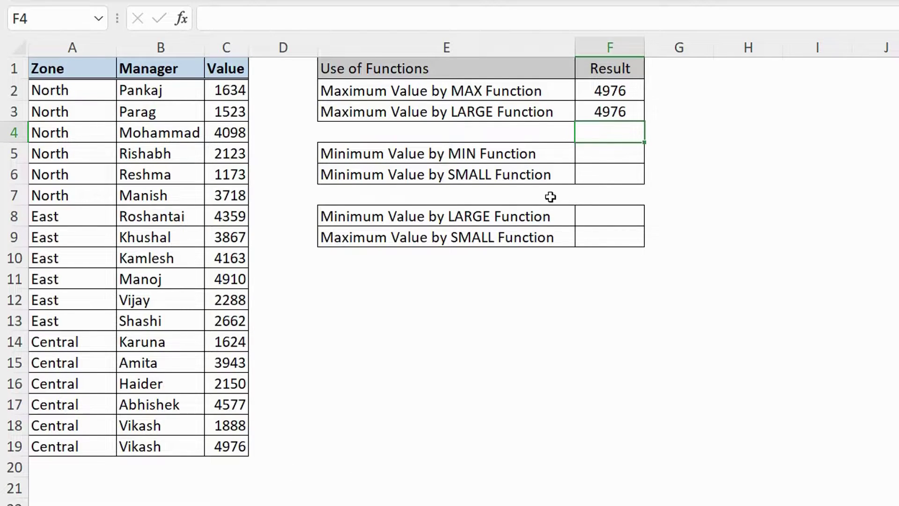
pyautogui.click(602, 110)
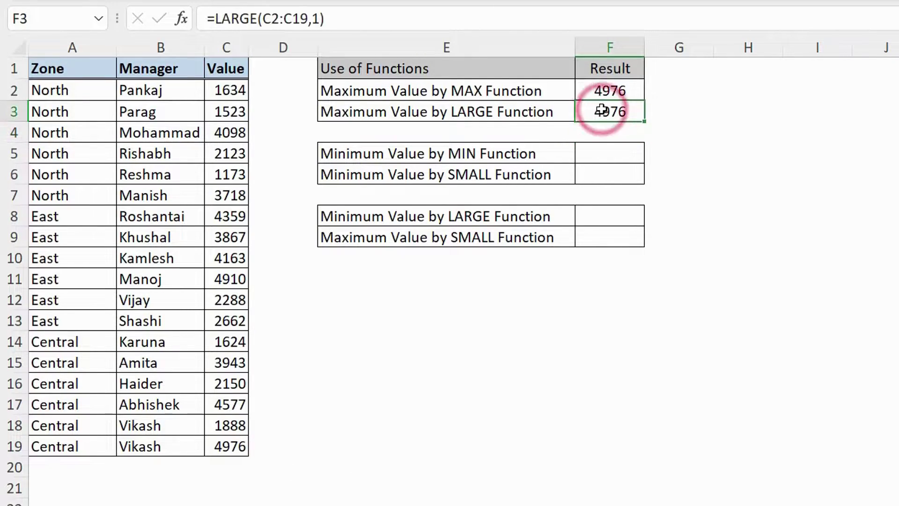
pyautogui.click(312, 18)
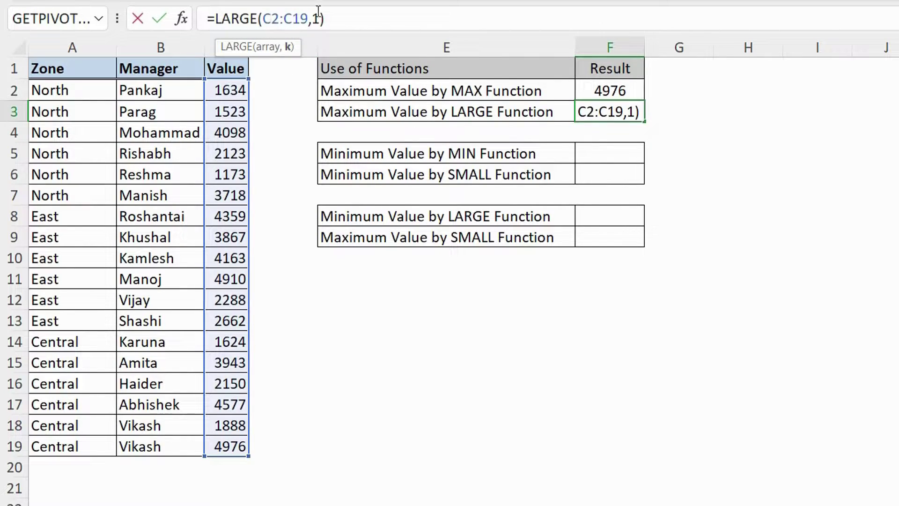
pyautogui.press('Escape')
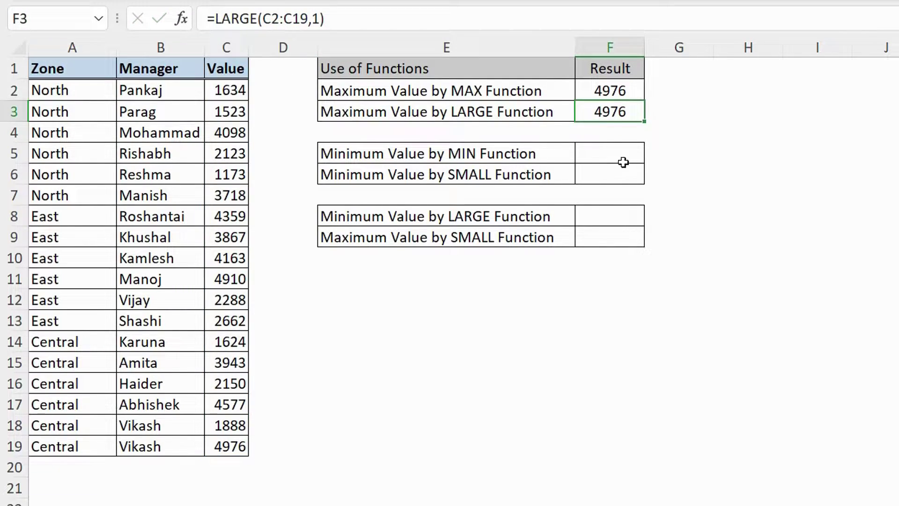
# Enter =MIN(C2:C19) in F5 to find the minimum value with the MIN function
pyautogui.click(616, 150)
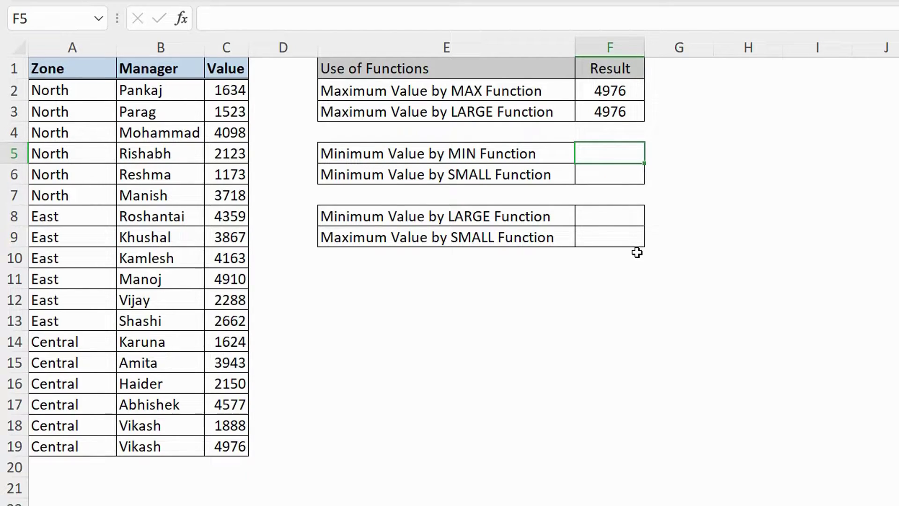
pyautogui.write('=min(')
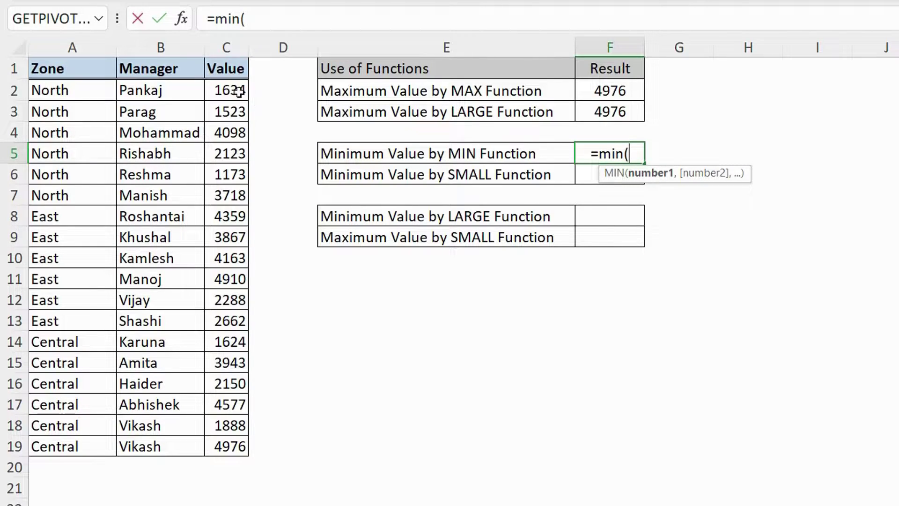
pyautogui.moveTo(234, 89); pyautogui.dragTo(243, 440)
pyautogui.press('Return')
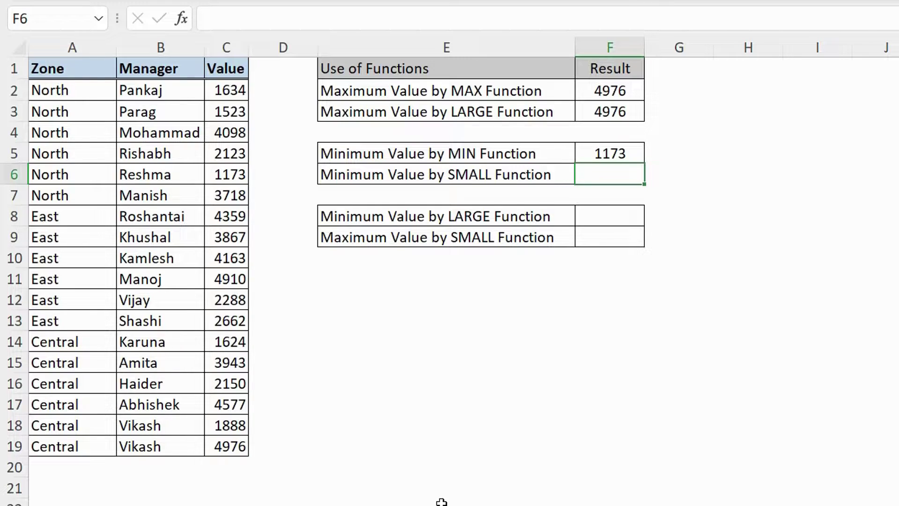
# Enter =SMALL(C2:C19,1) in F6 to find the minimum value with the SMALL function
pyautogui.write('=smal')
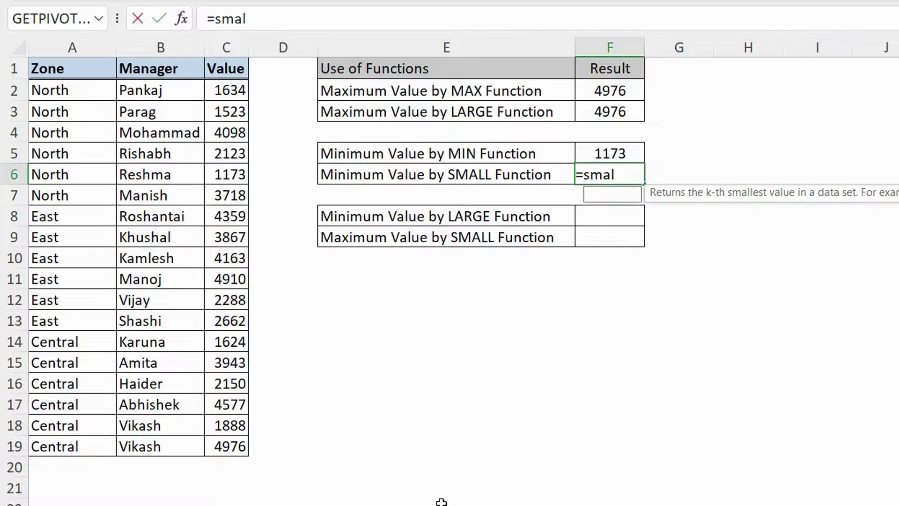
pyautogui.press('Tab')
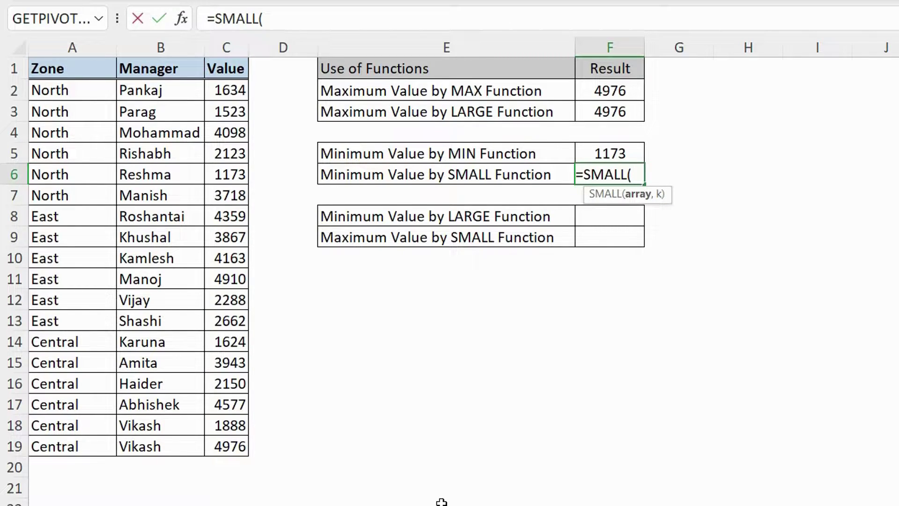
pyautogui.moveTo(239, 91); pyautogui.dragTo(217, 456)
pyautogui.write(',')
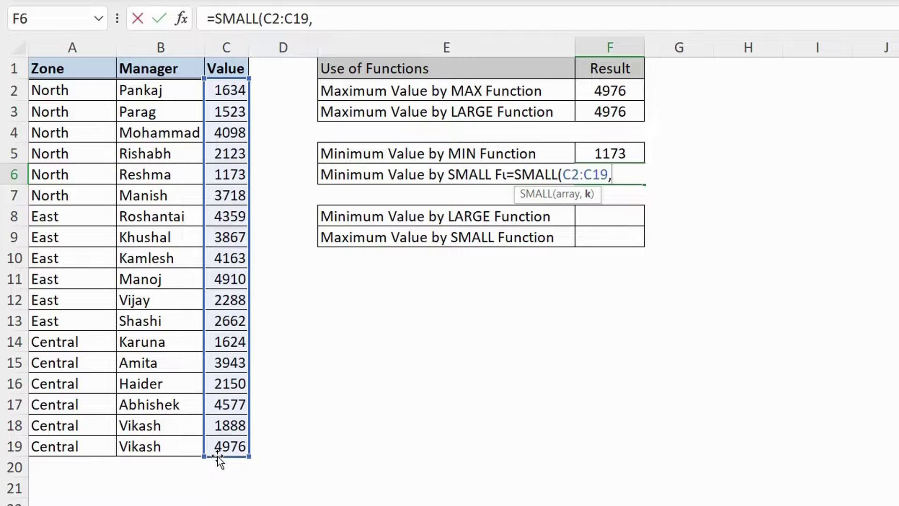
pyautogui.write('1)')
pyautogui.press('Return')
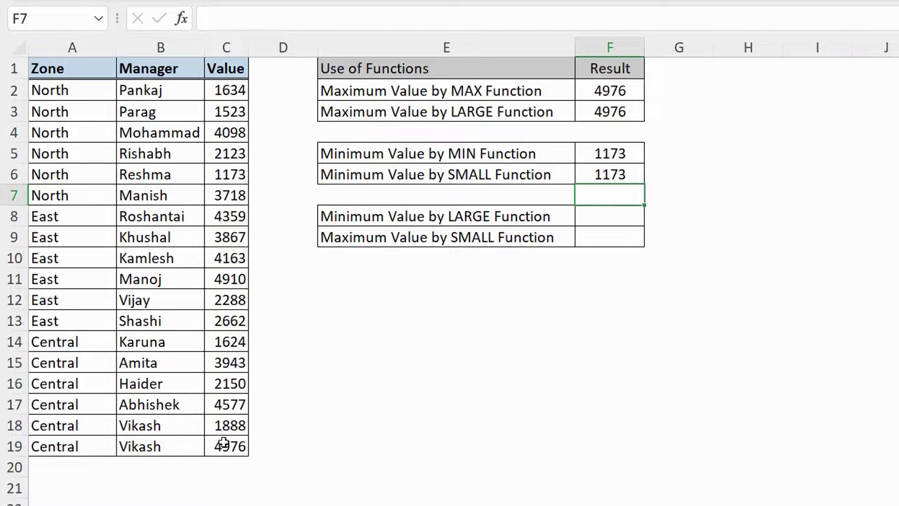
# Enter =LARGE(C2:C19,COUNT(C2:C19)) in F8 to find the minimum value with the LARGE function
pyautogui.click(617, 216)
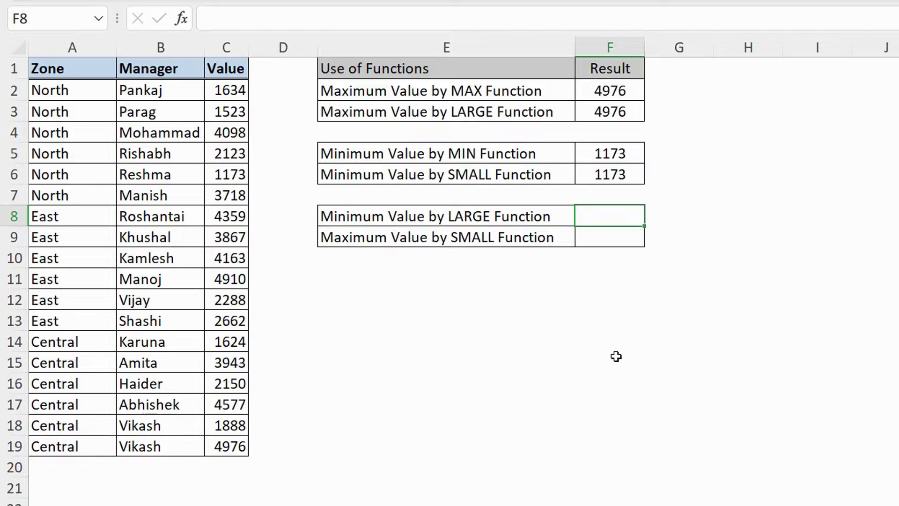
pyautogui.write('=large(')
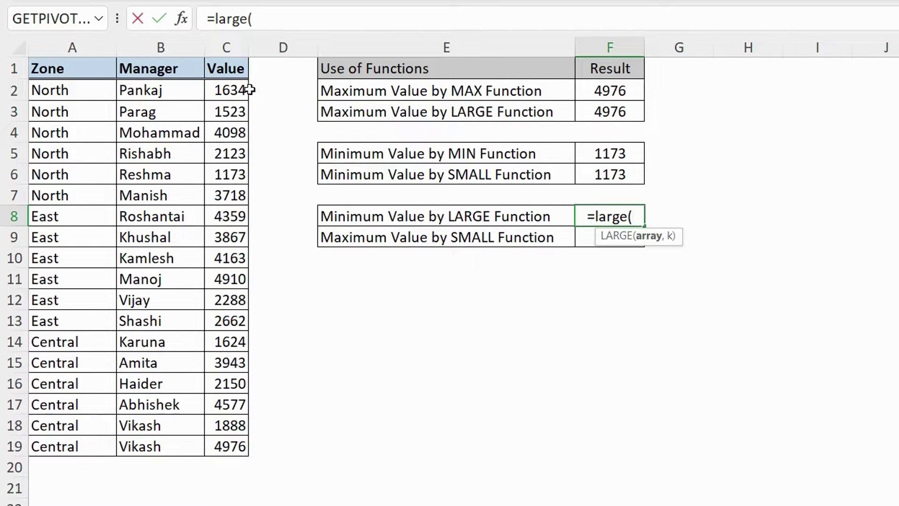
pyautogui.moveTo(228, 90); pyautogui.dragTo(228, 440)
pyautogui.write(',count(')
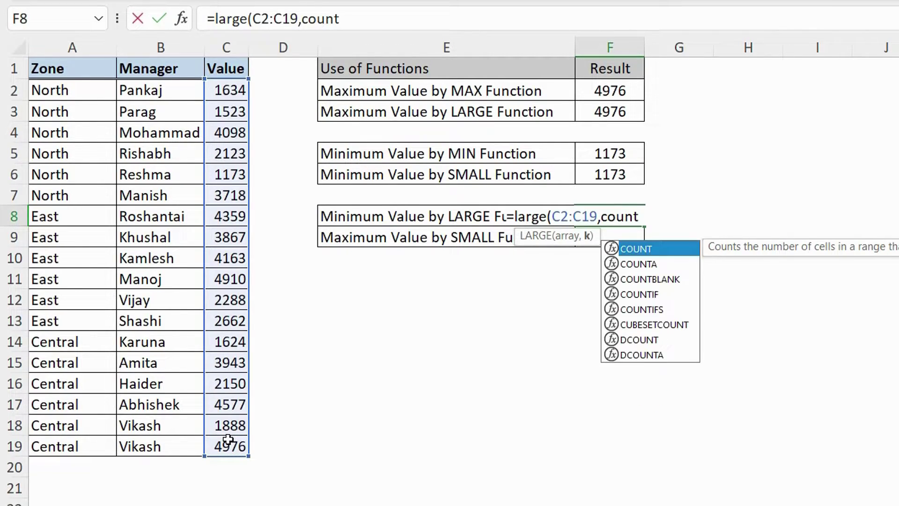
pyautogui.moveTo(232, 90); pyautogui.dragTo(226, 451)
pyautogui.write('))')
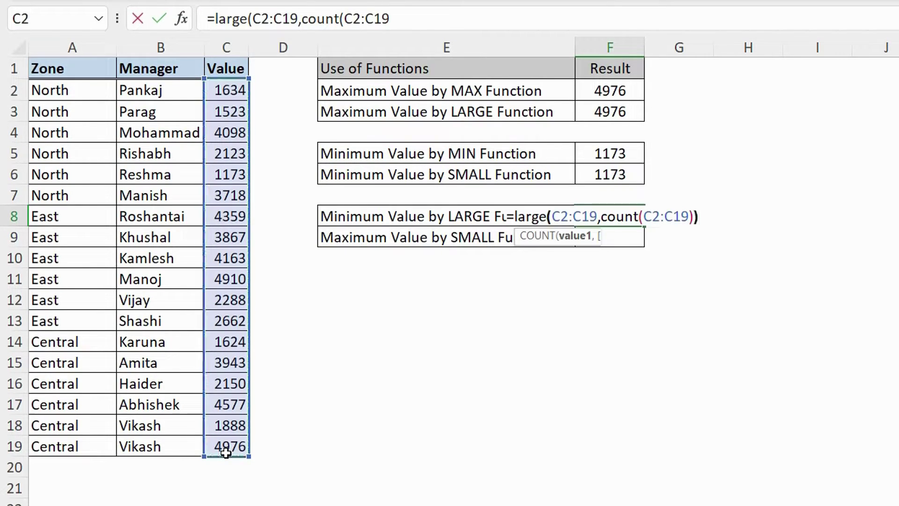
pyautogui.press('Return')
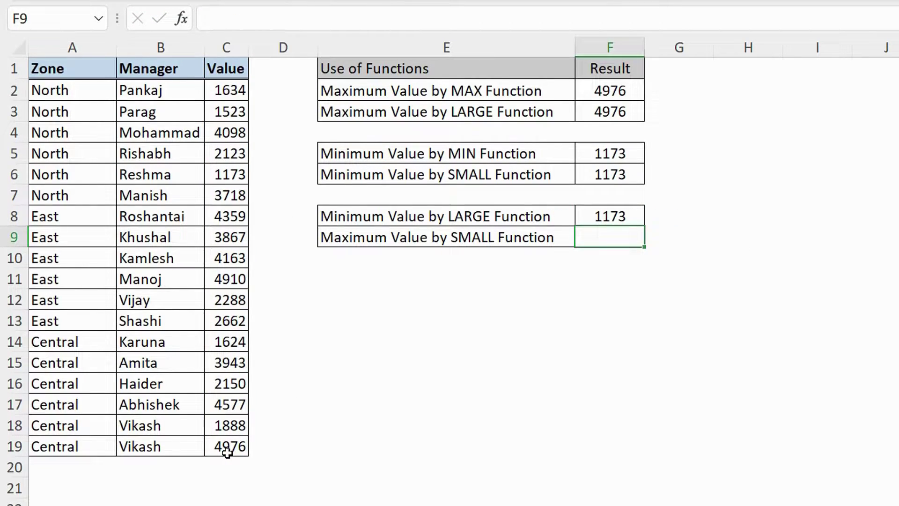
# Reuse the F8 formula text in F9, replacing LARGE with SMALL to give =SMALL(C2:C19,COUNT(C2:C19))
pyautogui.click(605, 214)
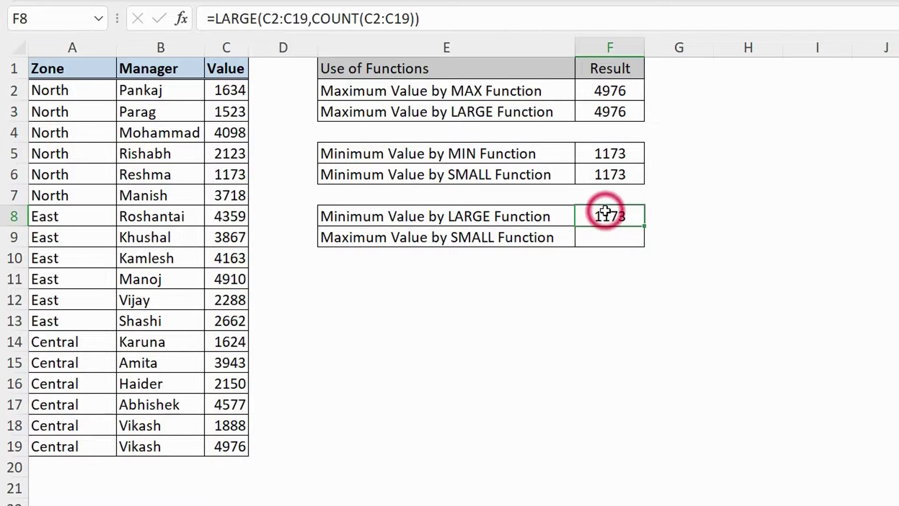
pyautogui.click(451, 12)
pyautogui.press('Escape')
pyautogui.click(625, 240)
pyautogui.click(263, 10)
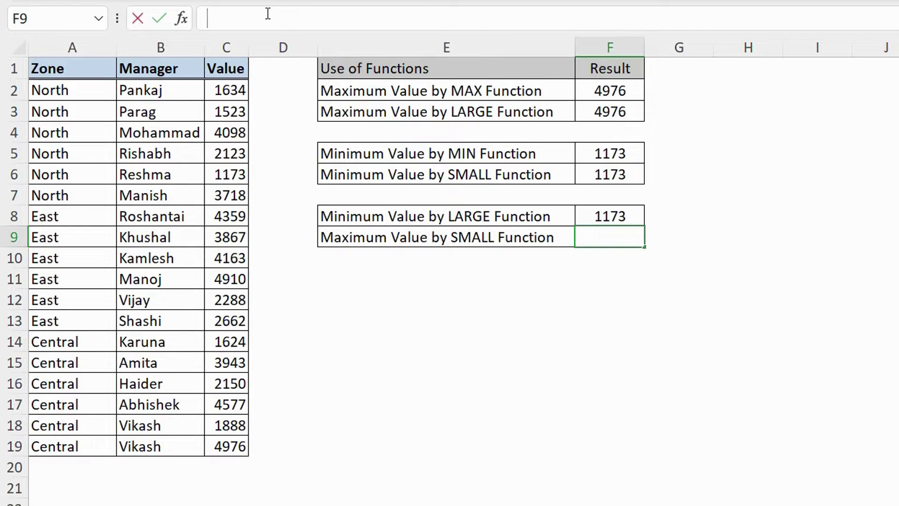
pyautogui.write('=LARGE(C2:C19,COUNT(C2:C19))')
pyautogui.moveTo(258, 19); pyautogui.dragTo(217, 22)
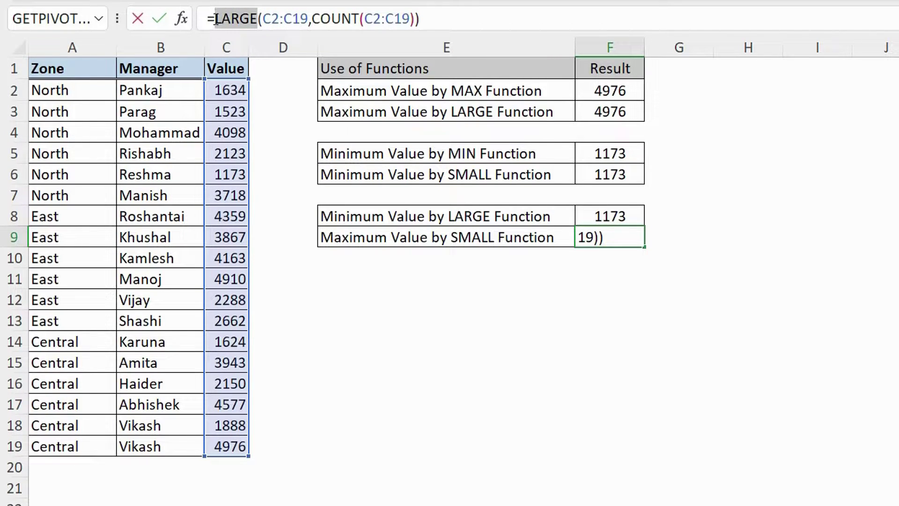
pyautogui.write('small')
pyautogui.press('Return')
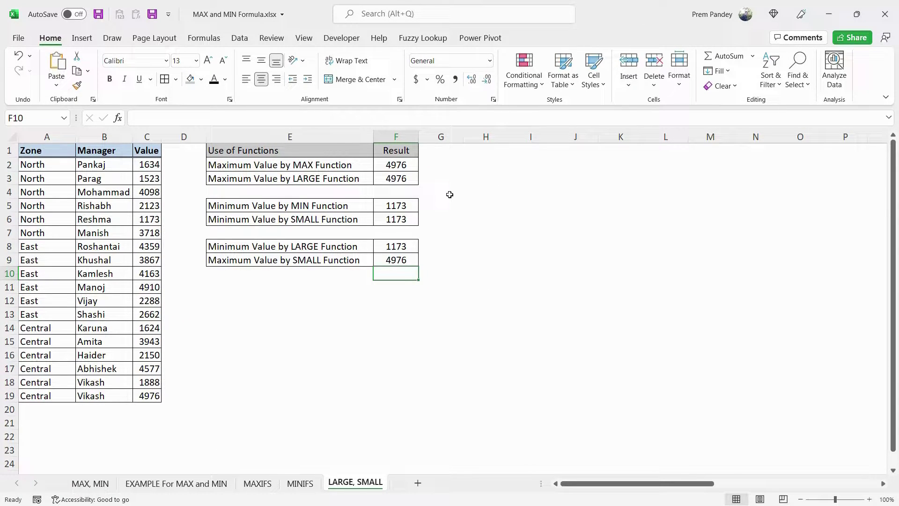
pyautogui.click(412, 260)
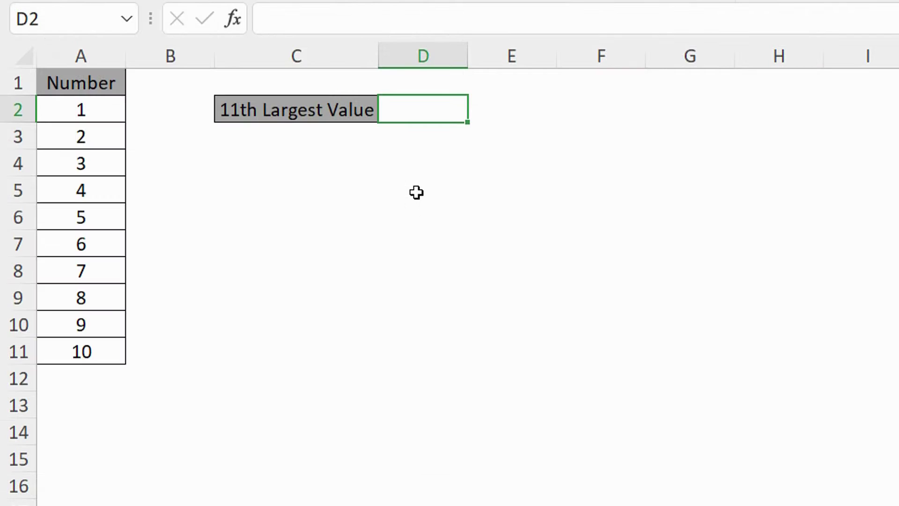
# Enter =LARGE(A2:A11, 11) in D2 to look for the 11th largest value in the Number column
pyautogui.write('=LARGE(')
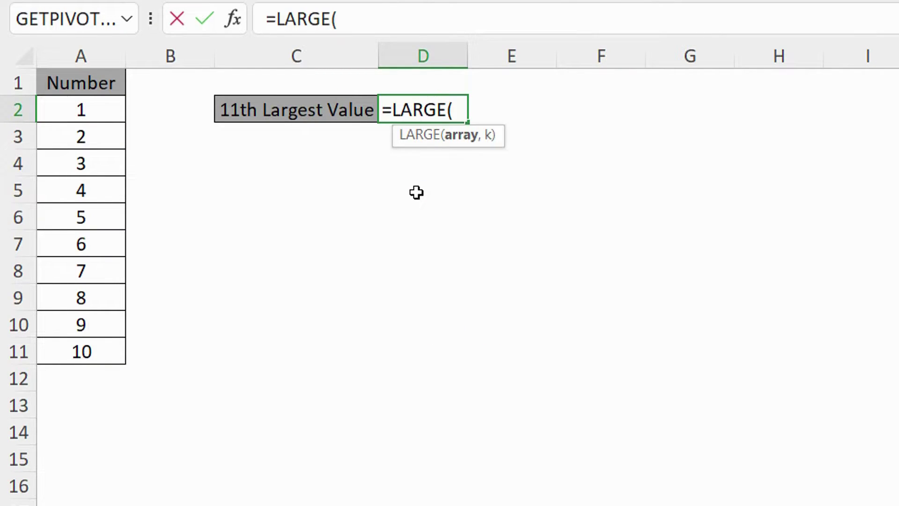
pyautogui.moveTo(115, 110); pyautogui.dragTo(94, 355)
pyautogui.write(', 11)')
pyautogui.press('Return')
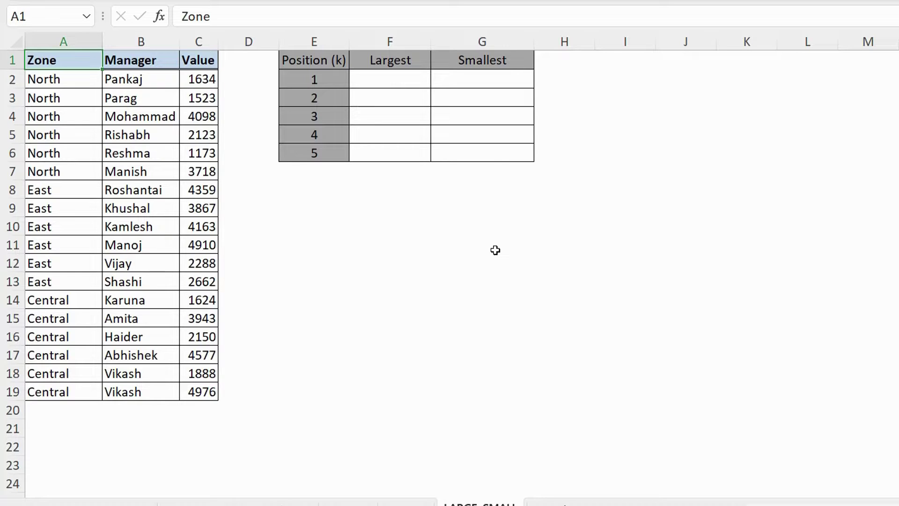
# Enter =LARGE($C$2:$C$19,E2) in F2 and fill the formula down to F6 for positions 1 to 5
pyautogui.click(404, 83)
pyautogui.write('=large(')
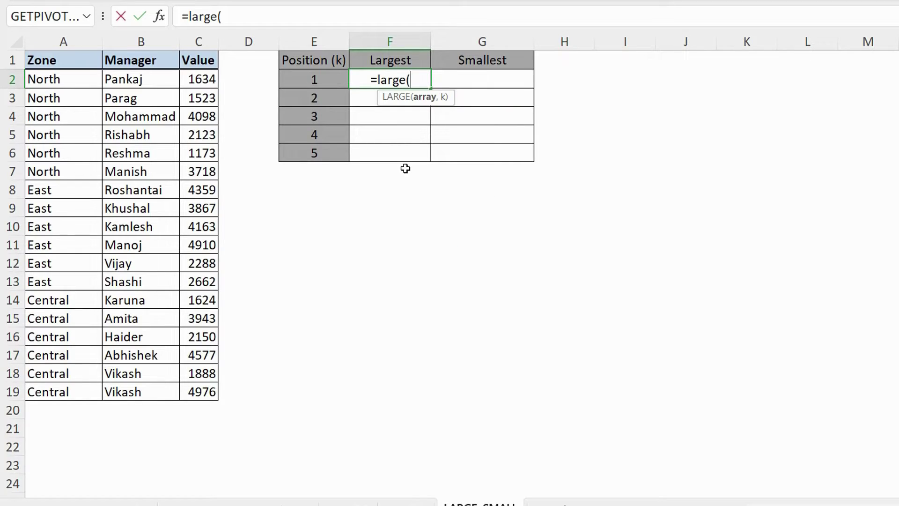
pyautogui.moveTo(203, 78); pyautogui.dragTo(205, 391)
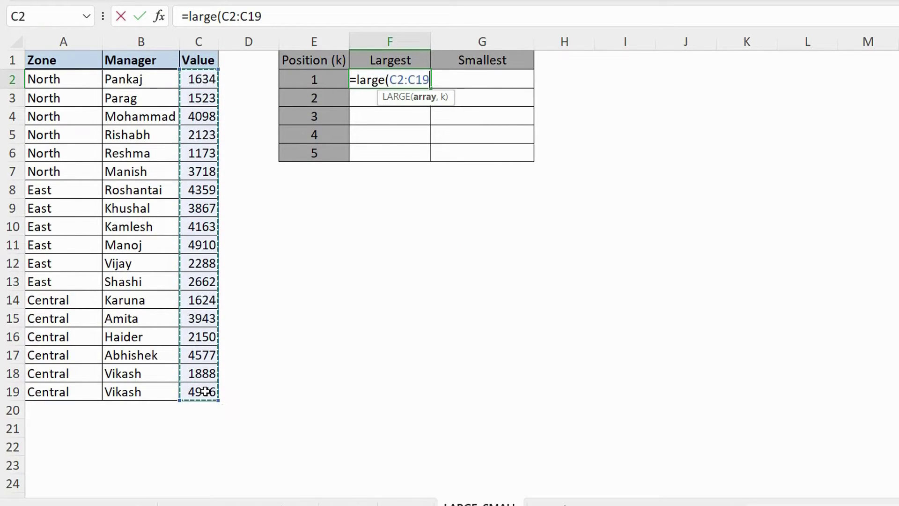
pyautogui.press('F4')
pyautogui.write(',')
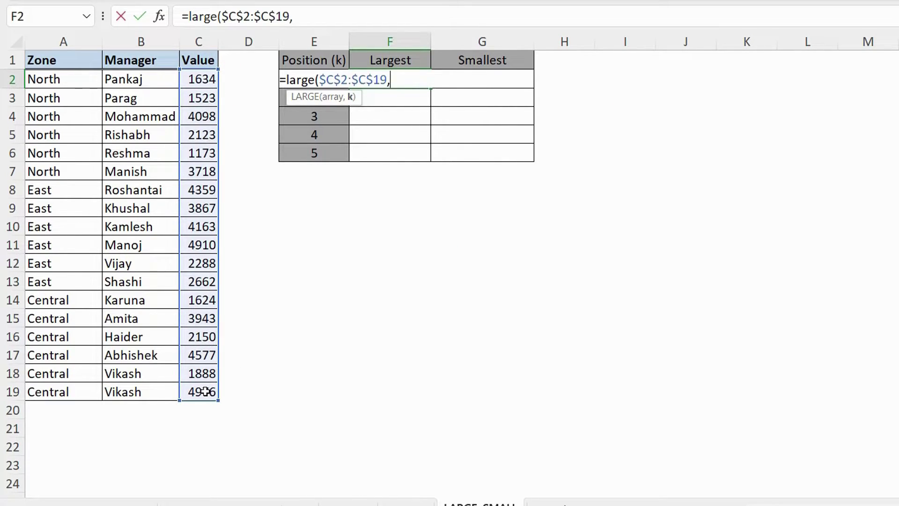
pyautogui.click(260, 78)
pyautogui.press('Right')
pyautogui.write(')')
pyautogui.press('Return')
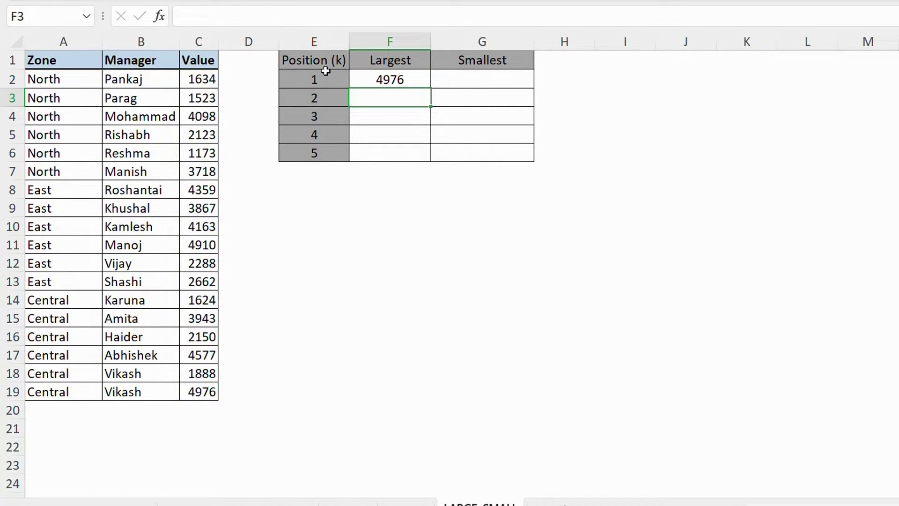
pyautogui.click(388, 80)
pyautogui.doubleClick(431, 88)
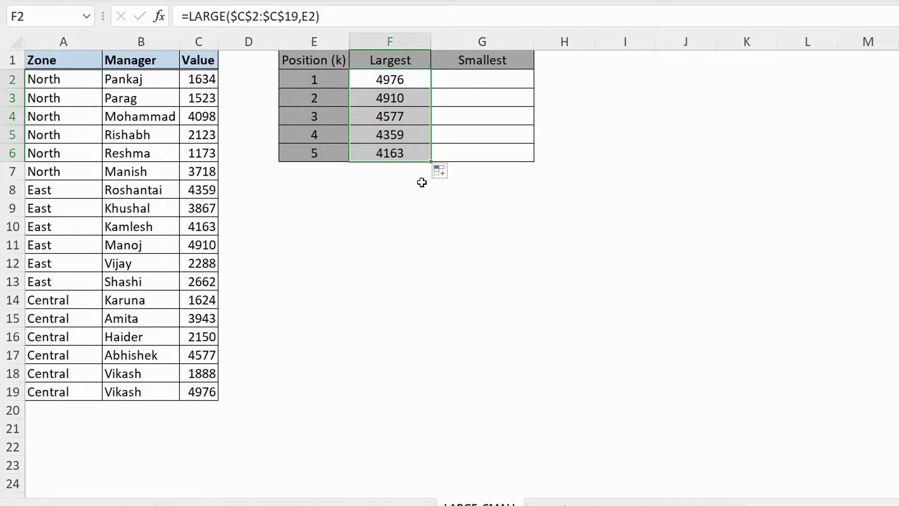
# Enter =SMALL($C$2:$C$19,E2) in G2 and fill the formula down to G6 for the Smallest column
pyautogui.click(470, 82)
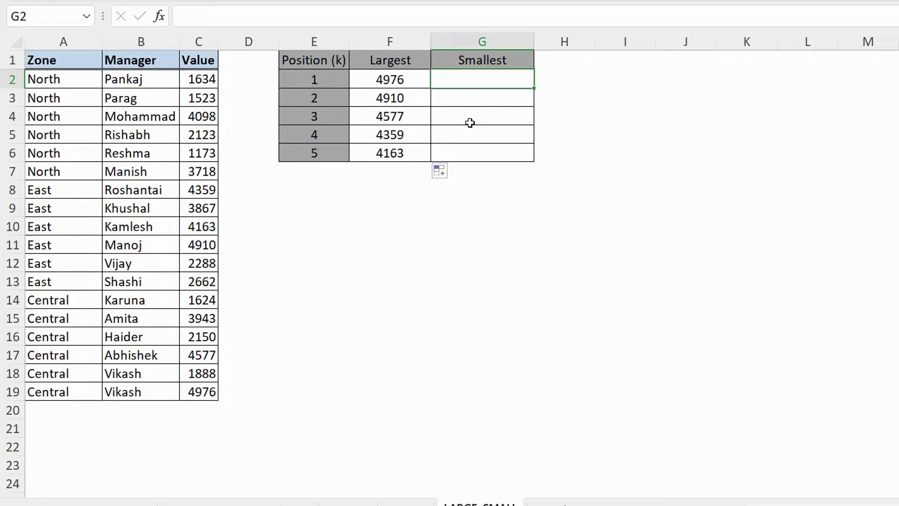
pyautogui.write('=sm')
pyautogui.press('Tab')
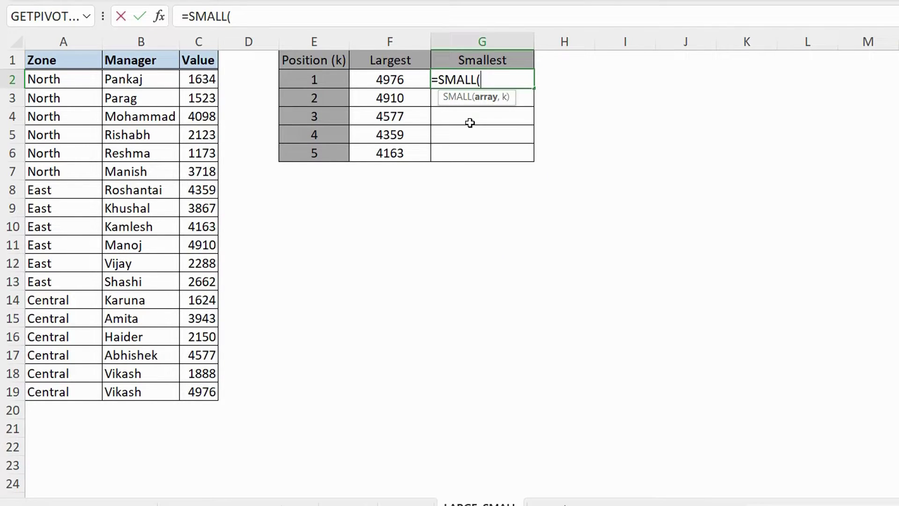
pyautogui.moveTo(212, 79); pyautogui.dragTo(213, 390)
pyautogui.press('F4')
pyautogui.write(',')
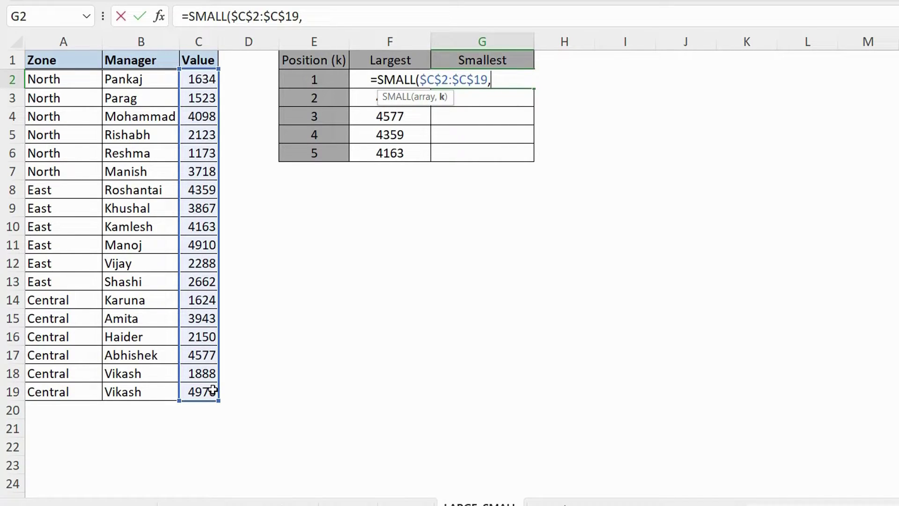
pyautogui.click(329, 71)
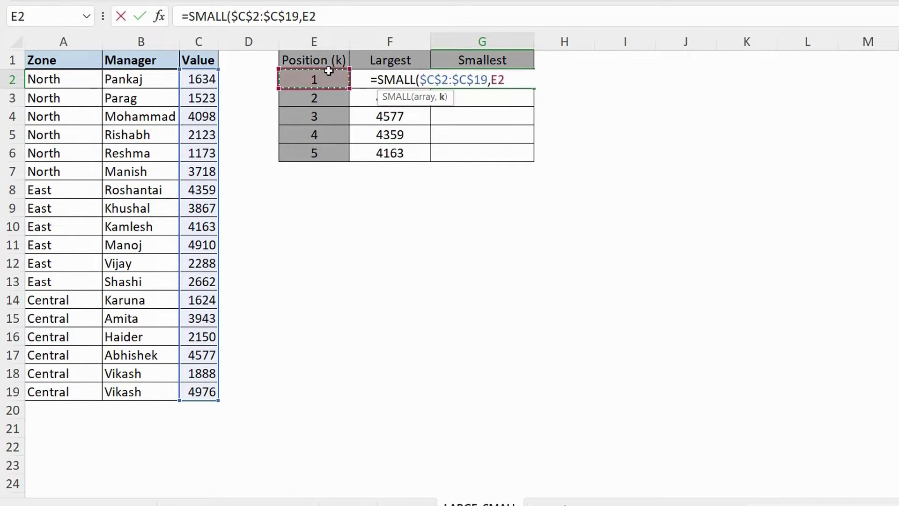
pyautogui.write(')')
pyautogui.press('Return')
pyautogui.click(466, 80)
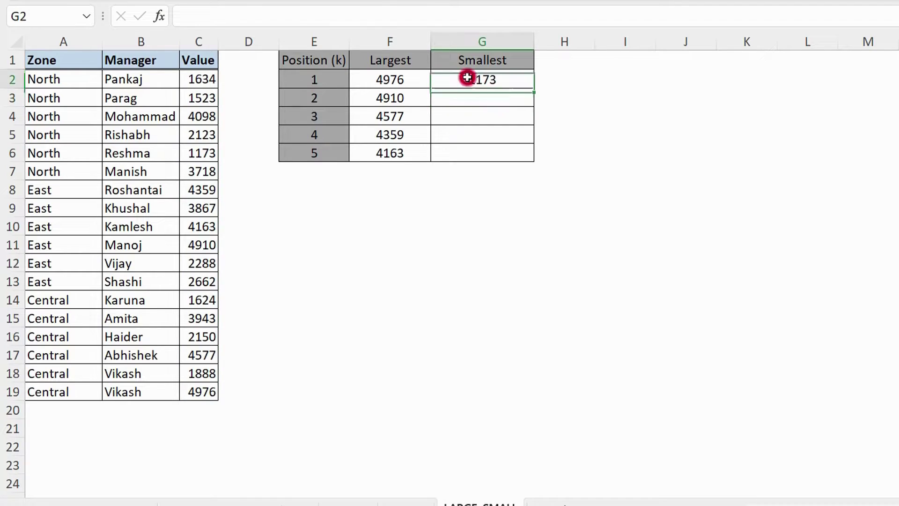
pyautogui.doubleClick(532, 87)
# Copy the formatting of E1:G4 onto E10:G13 to lay out a second small table
pyautogui.click(307, 62)
pyautogui.moveTo(308, 90); pyautogui.dragTo(463, 116)
pyautogui.click(105, 1)
pyautogui.click(323, 220)
pyautogui.click(330, 222)
# Enter the headers Position in E10 and Value in F10 of the second table
pyautogui.write('Position')
pyautogui.press('Tab')
pyautogui.write('Value')
pyautogui.press('Return')
# Fill the Value cells F11, F12 and F13 with 100 each
pyautogui.press('Tab')
pyautogui.write('100')
pyautogui.press('Return')
pyautogui.write('100')
pyautogui.press('Return')
pyautogui.write('1')
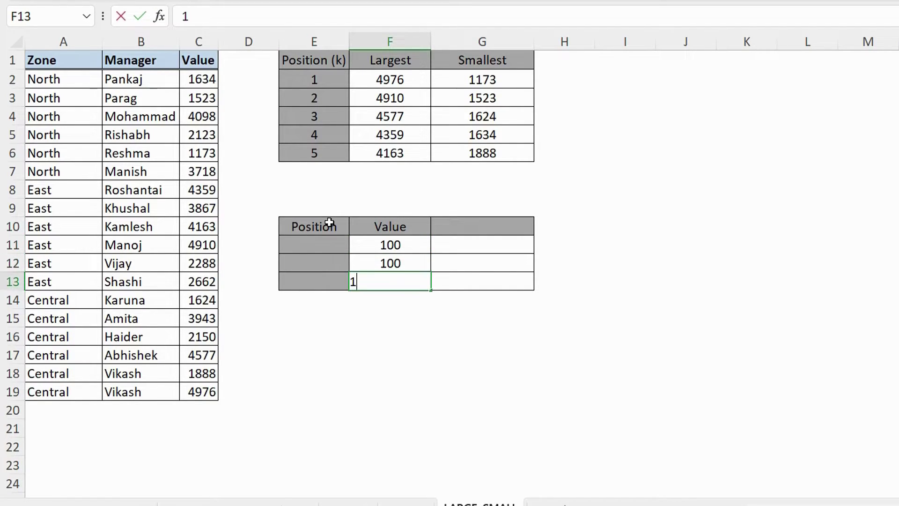
pyautogui.write('00')
pyautogui.press('Return')
# Enter =LARGE($F$11:$F$13,E11) in G11 and fill the formula down to G13
pyautogui.click(438, 245)
pyautogui.write('=large')
pyautogui.press('Tab')
pyautogui.moveTo(407, 245); pyautogui.dragTo(408, 282)
pyautogui.press('F4')
pyautogui.write(',')
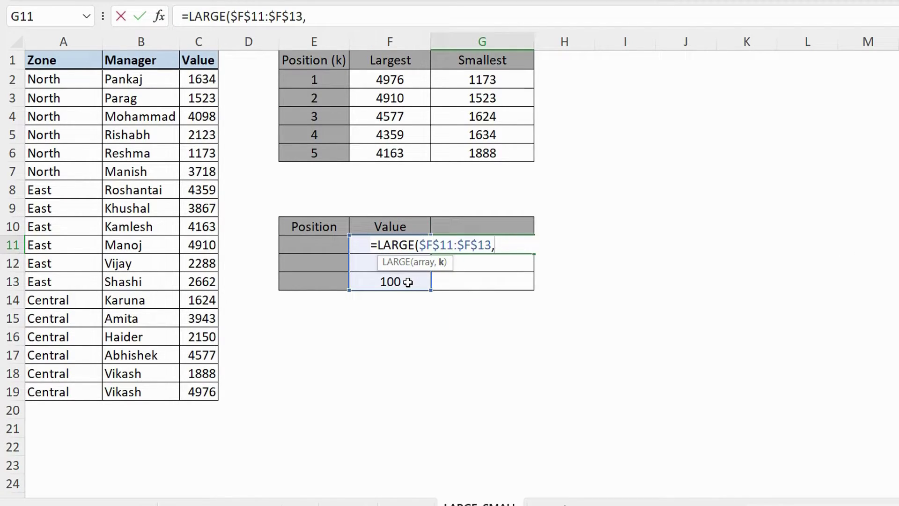
pyautogui.click(309, 242)
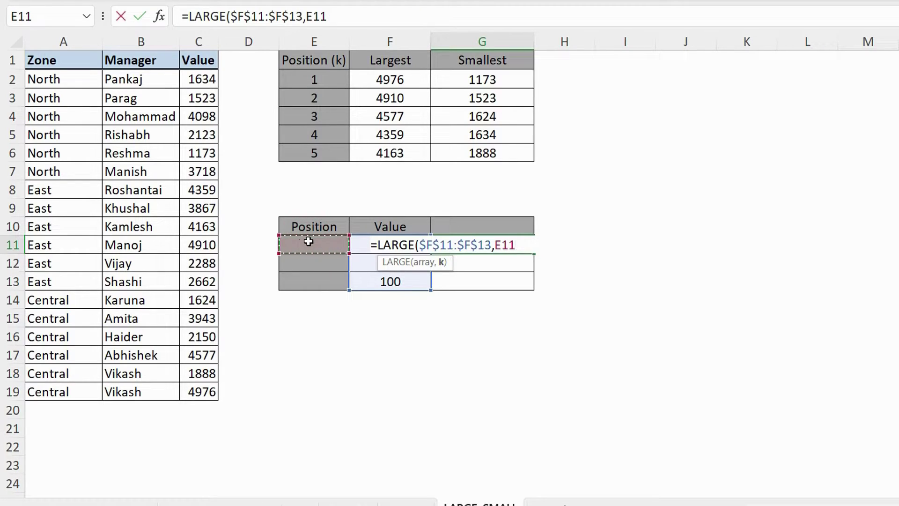
pyautogui.write(')')
pyautogui.press('Return')
pyautogui.click(491, 241)
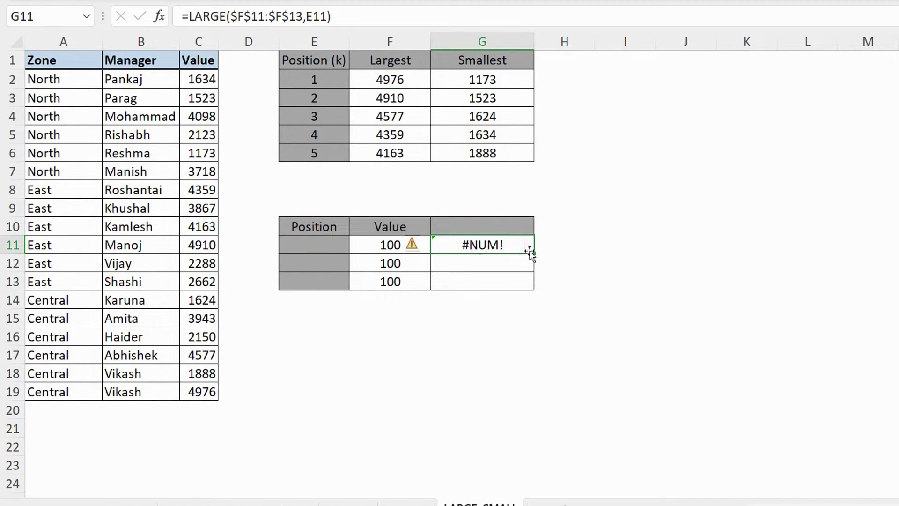
pyautogui.doubleClick(533, 253)
# Enter the positions 1, 2 and 3 in cells E11 to E13
pyautogui.click(312, 249)
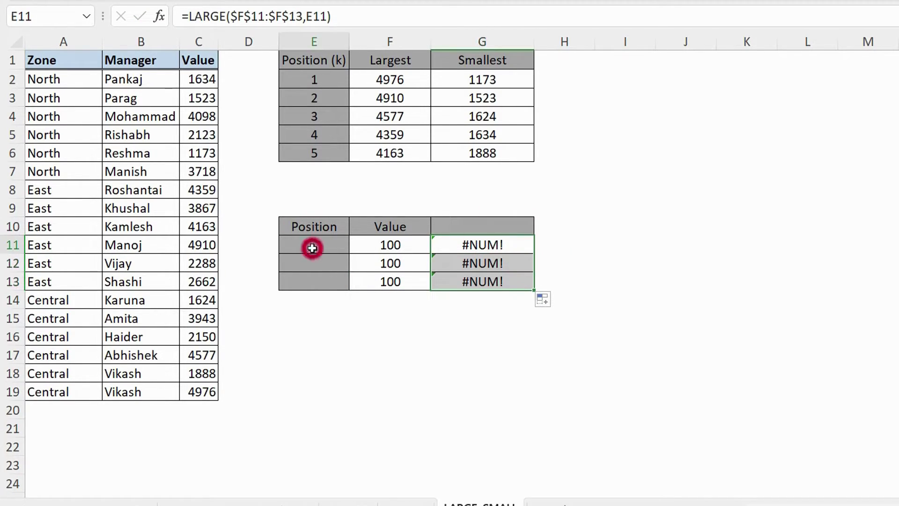
pyautogui.write('1')
pyautogui.press('Return')
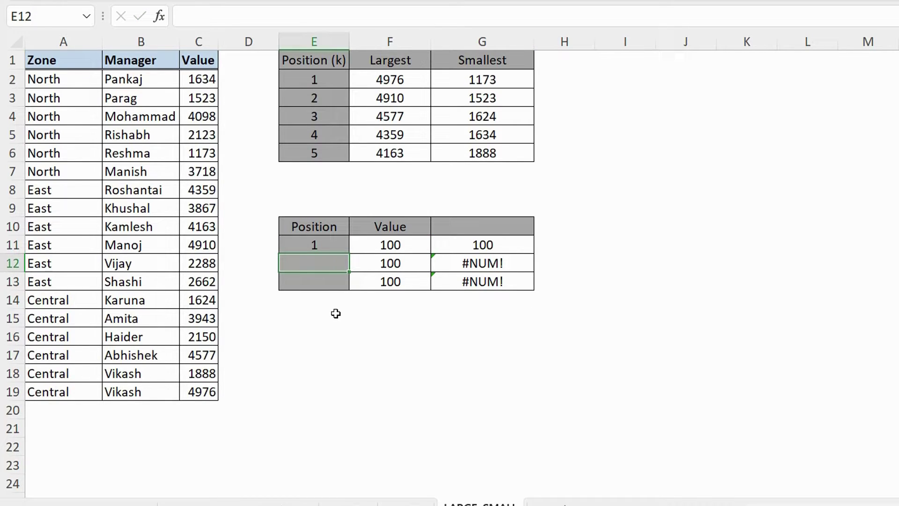
pyautogui.write('2')
pyautogui.press('Return')
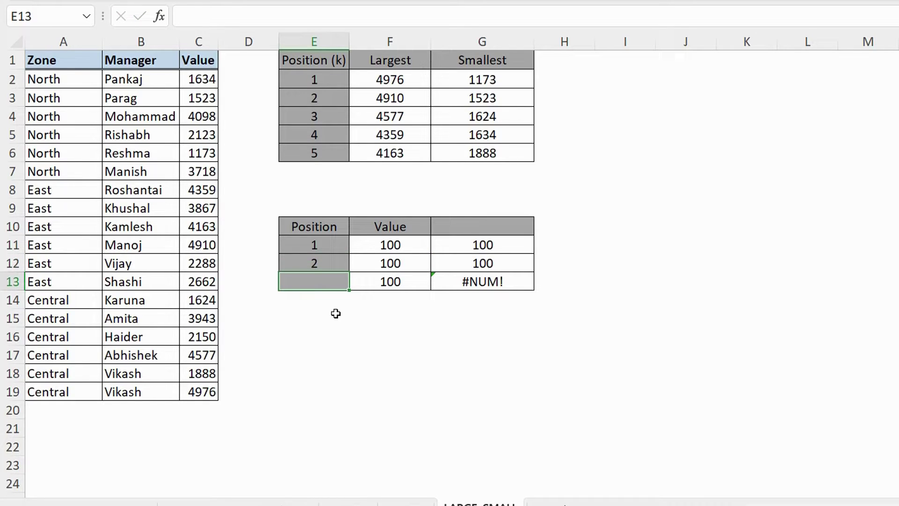
pyautogui.write('3')
pyautogui.press('Return')
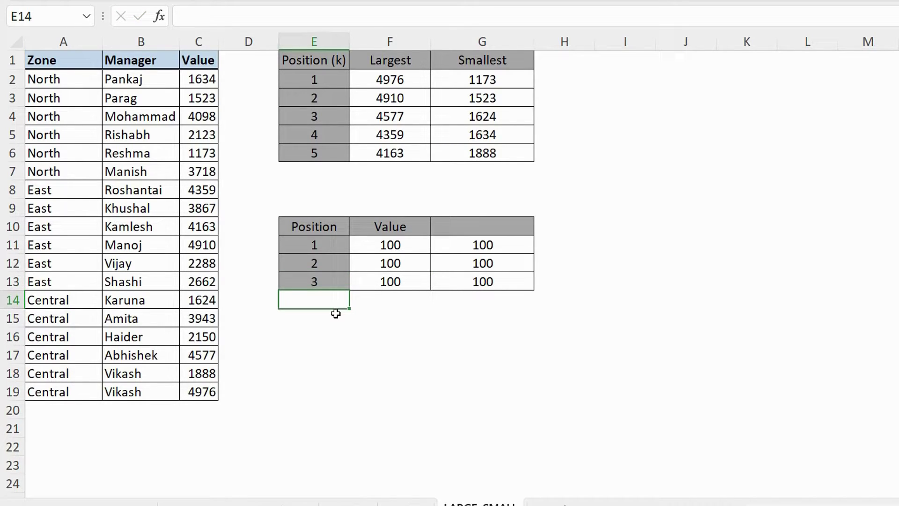
# Change the third value of the second table, in F13, to 50
pyautogui.click(387, 279)
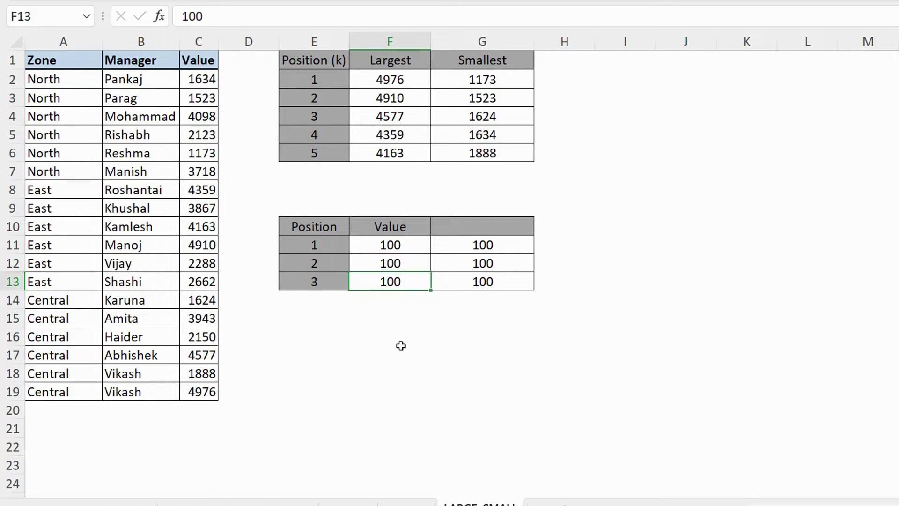
pyautogui.write('50')
pyautogui.press('Return')
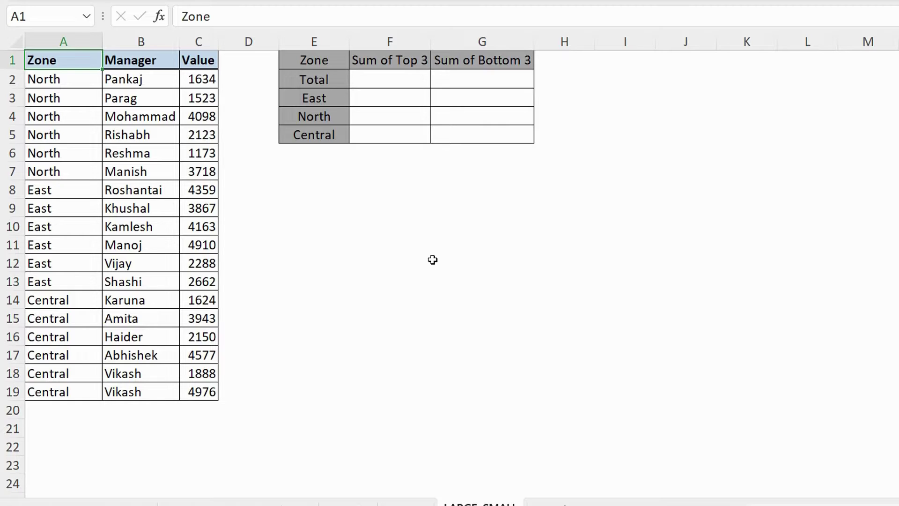
# Enter =LARGE($C$2:$C$19,{1,2,3}) in F2 of the Sum of Top 3 table as a legacy array formula
pyautogui.click(386, 77)
pyautogui.write('=large(')
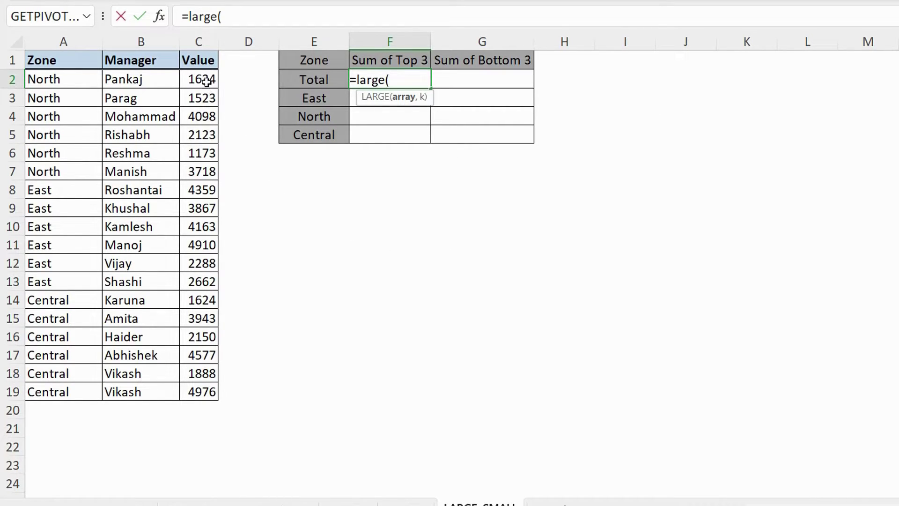
pyautogui.moveTo(203, 78); pyautogui.dragTo(202, 393)
pyautogui.press('F4')
pyautogui.write(',')
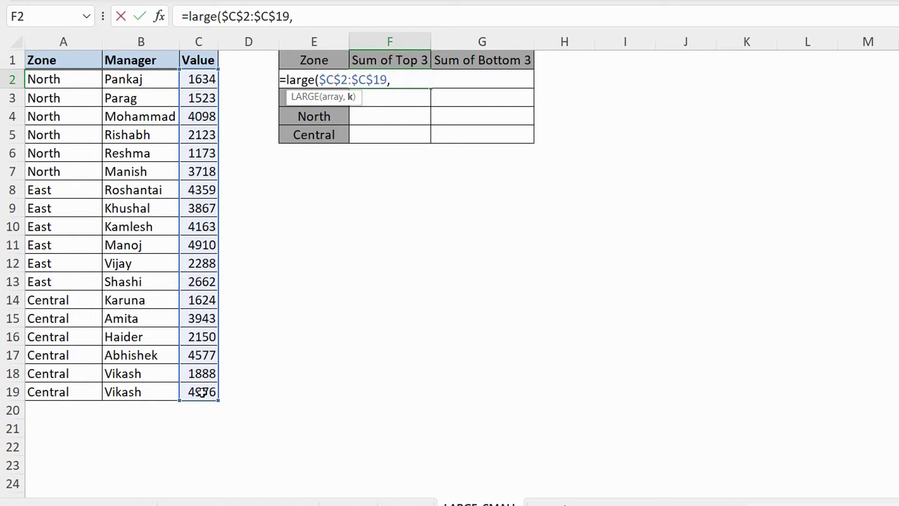
pyautogui.write('1')
pyautogui.press('BackSpace')
pyautogui.write('2')
pyautogui.press('BackSpace')
pyautogui.write('3')
pyautogui.press('BackSpace')
pyautogui.write('{1,2,3}')
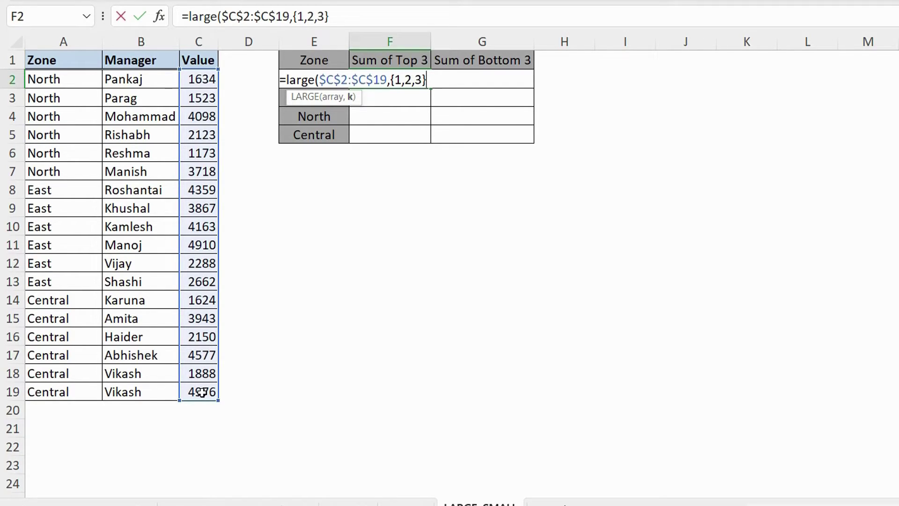
pyautogui.write(')')
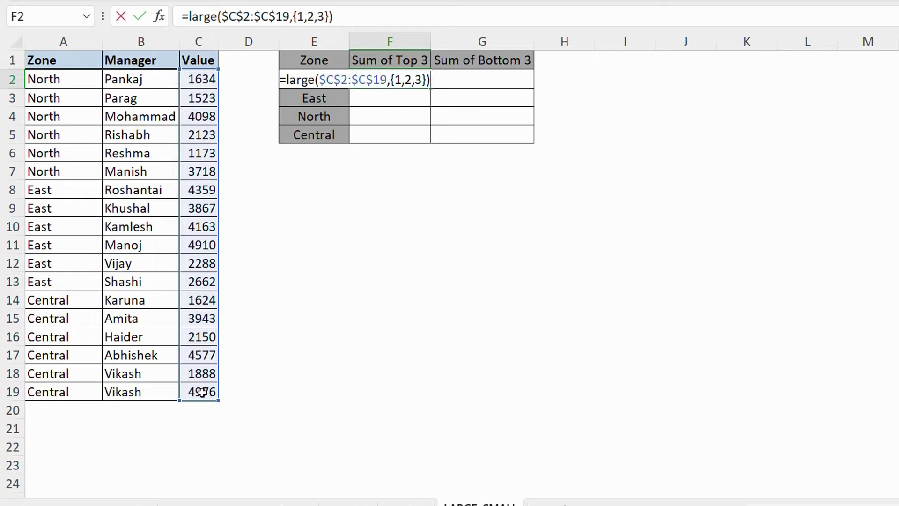
pyautogui.hotkey('ctrl', 'shift', 'Return')
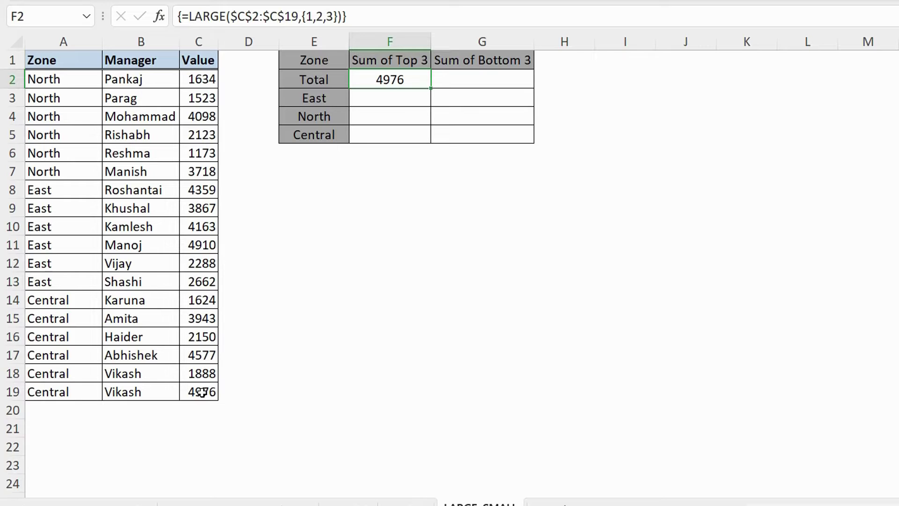
# Re-enter the LARGE formula in F2 as a regular formula and select its spill range F2:H2
pyautogui.click(366, 17)
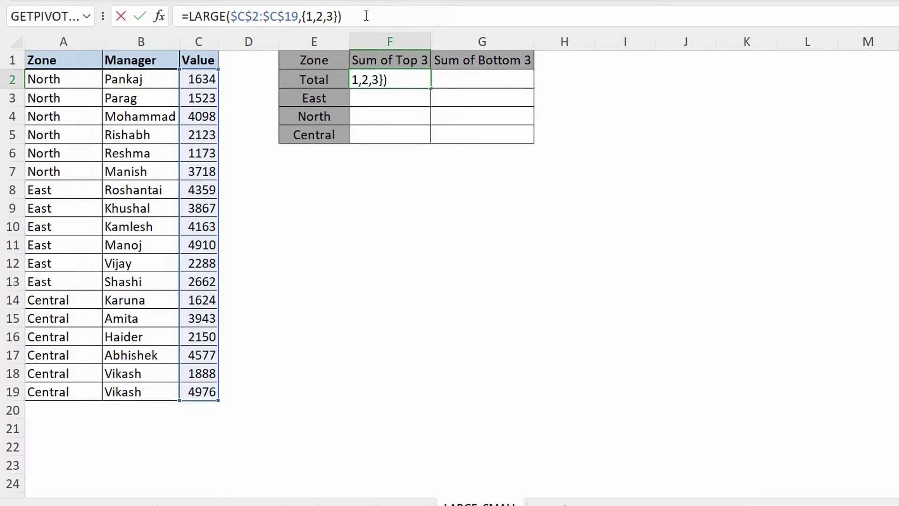
pyautogui.press('Return')
pyautogui.moveTo(389, 80); pyautogui.dragTo(570, 80)
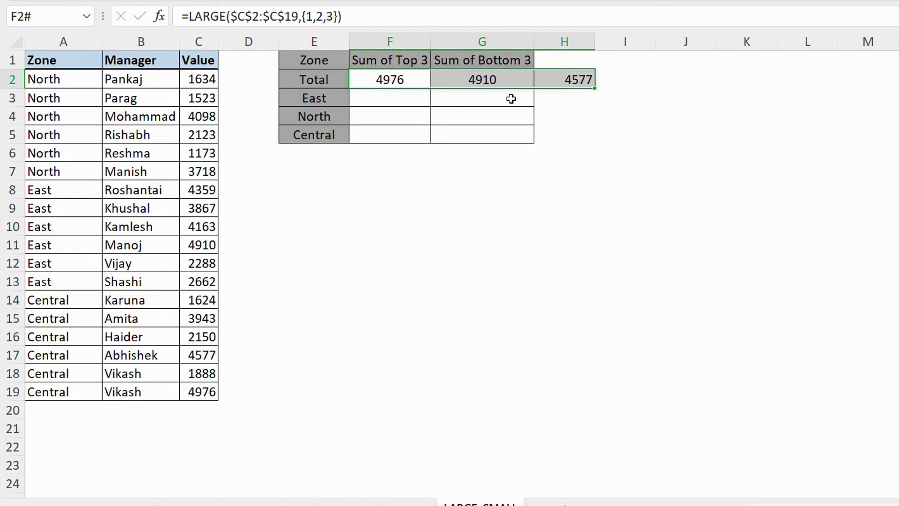
# Wrap the F2 formula in SUM to give =SUM(LARGE($C$2:$C$19,{1,2,3}))
pyautogui.click(409, 82)
pyautogui.press('F2')
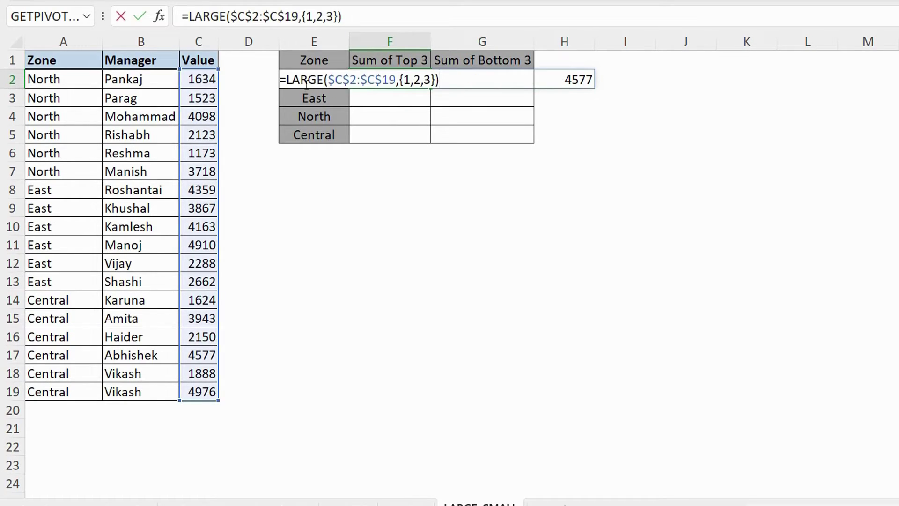
pyautogui.click(283, 80)
pyautogui.write('s')
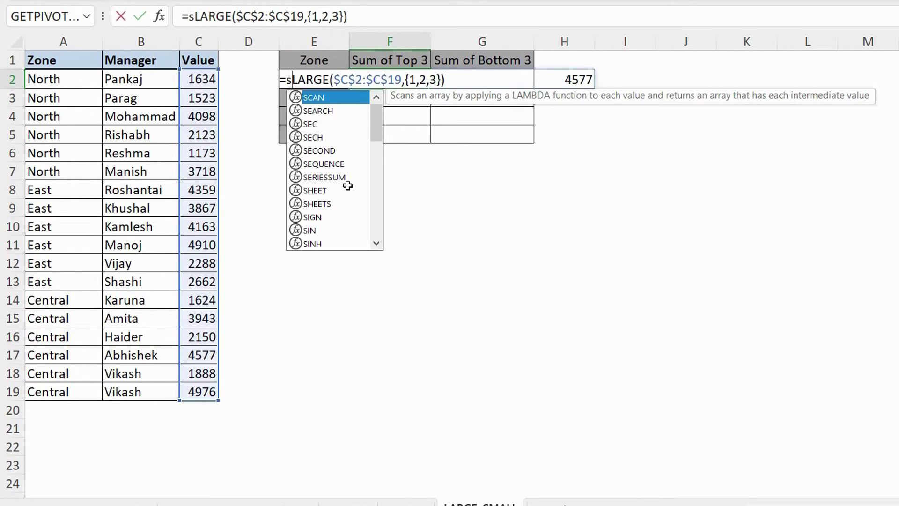
pyautogui.write('um')
pyautogui.press('Tab')
pyautogui.press('End')
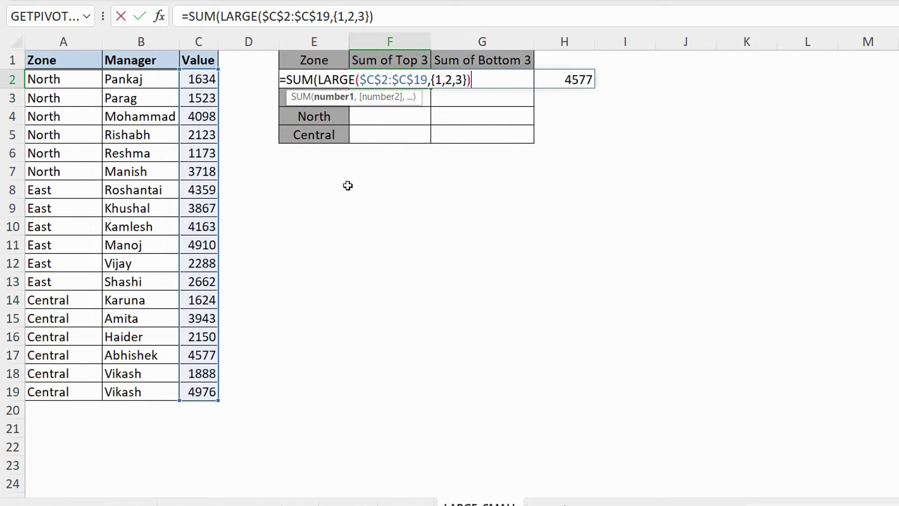
pyautogui.write(')')
pyautogui.press('Return')
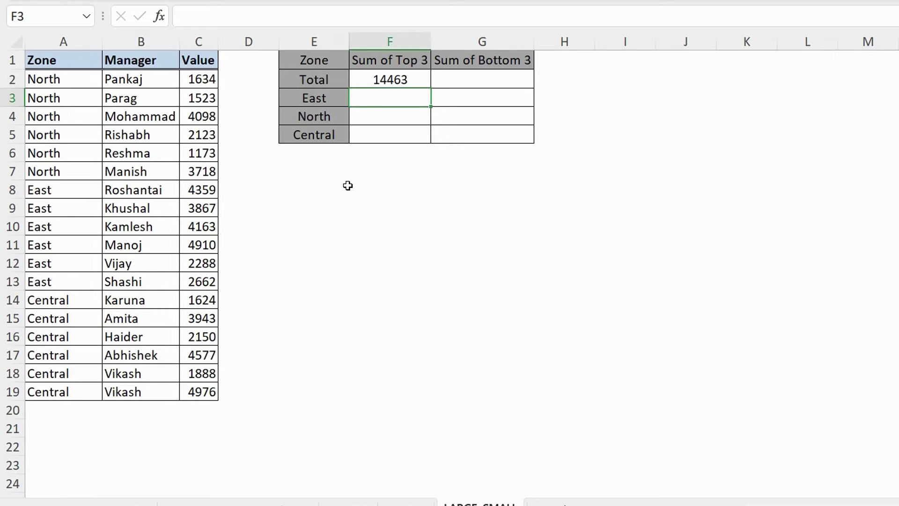
# Copy the formula text of F2 and paste it into G2 in the Sum of Bottom 3 column
pyautogui.click(382, 80)
pyautogui.click(392, 12)
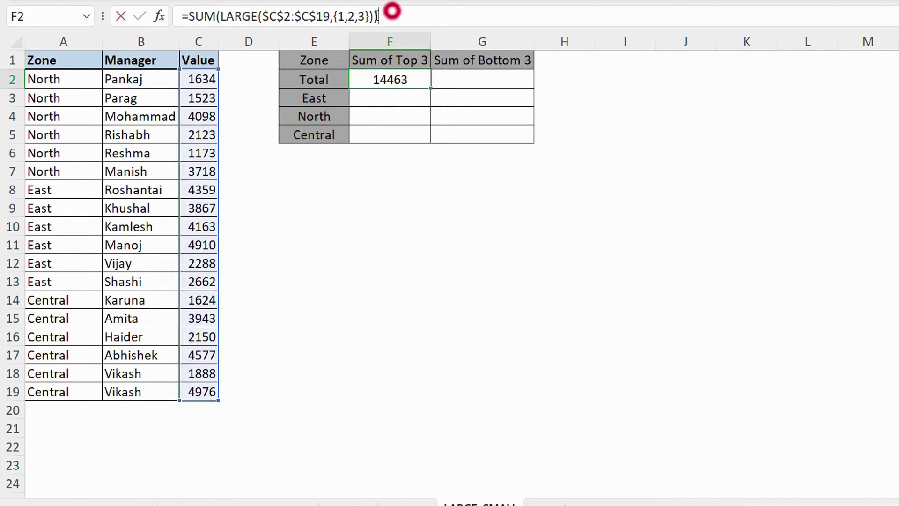
pyautogui.moveTo(392, 11); pyautogui.dragTo(181, 17)
pyautogui.rightClick(218, 17)
pyautogui.click(257, 52)
pyautogui.press('Escape')
pyautogui.click(477, 78)
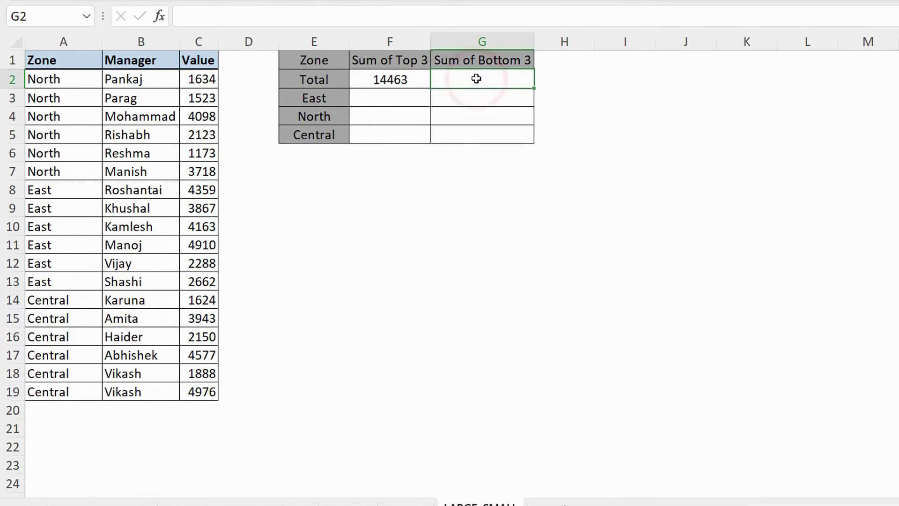
pyautogui.click(354, 17)
pyautogui.rightClick(352, 17)
pyautogui.click(391, 100)
# Replace LARGE with SMALL in the G2 formula to give =SUM(SMALL($C$2:$C$19,{1,2,3}))
pyautogui.moveTo(220, 17); pyautogui.dragTo(258, 17)
pyautogui.write('small')
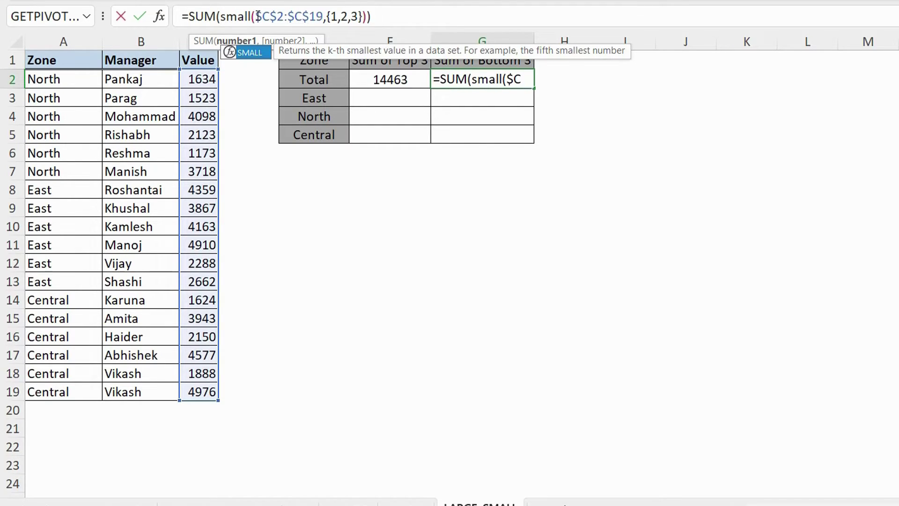
pyautogui.press('Return')
pyautogui.click(465, 78)
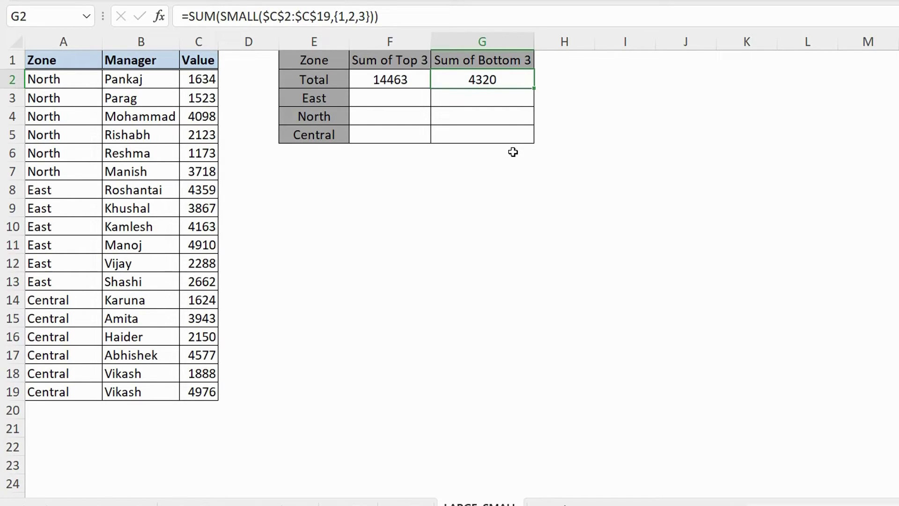
# Start the East zone formula in F3 as =IF($A$2:$A$19=E3,$C$2:$C$19,"")
pyautogui.click(369, 103)
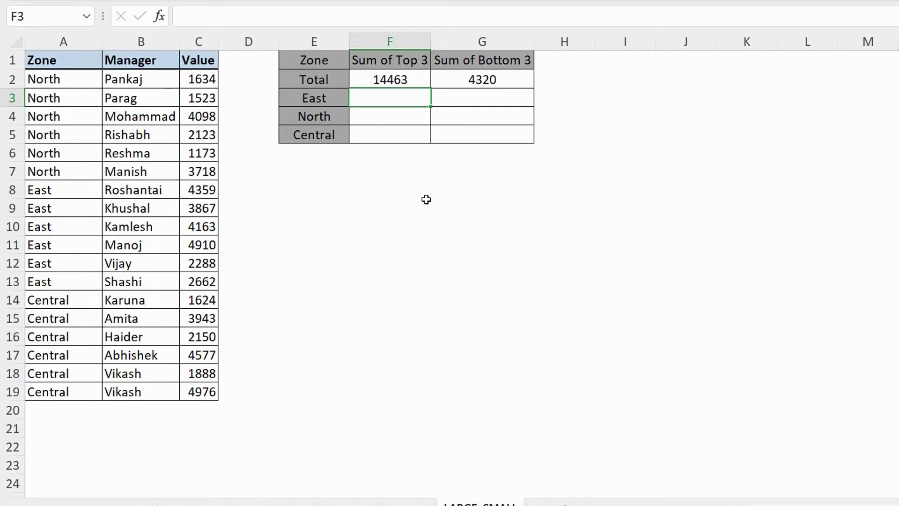
pyautogui.write('=i')
pyautogui.press('Tab')
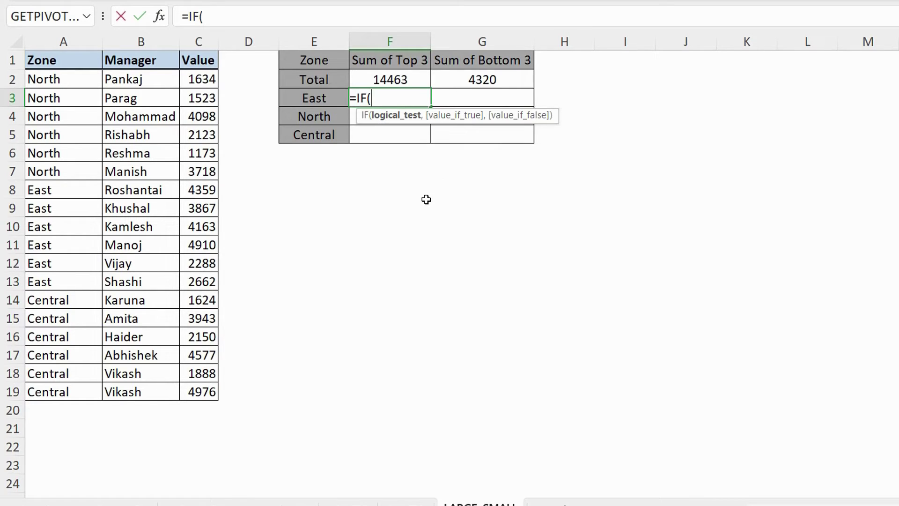
pyautogui.moveTo(74, 78); pyautogui.dragTo(77, 392)
pyautogui.press('F4')
pyautogui.write('=')
pyautogui.press('Left')
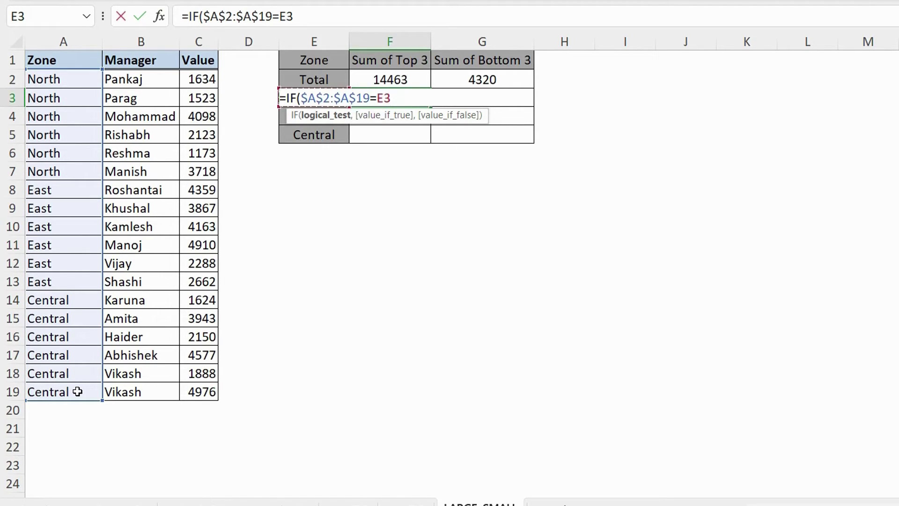
pyautogui.write(',')
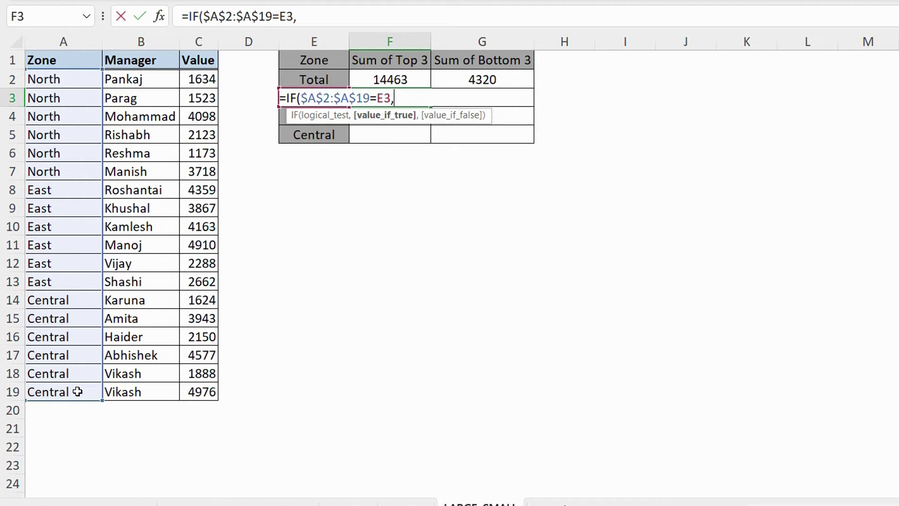
pyautogui.moveTo(193, 79); pyautogui.dragTo(204, 397)
pyautogui.press('F4')
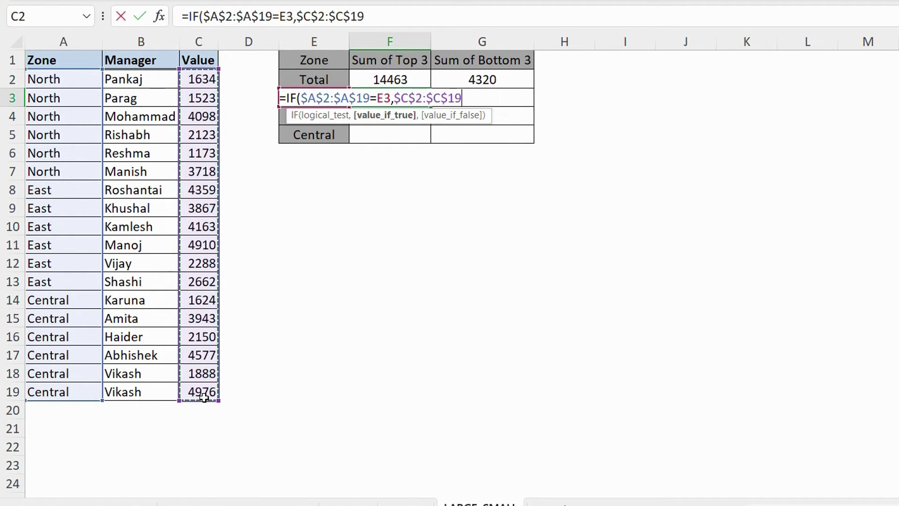
pyautogui.write(',"")')
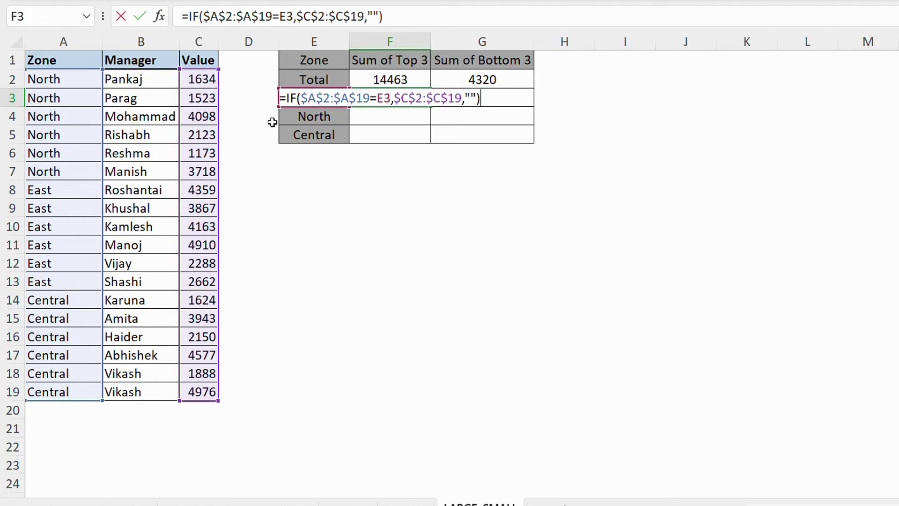
# Wrap the IF expression in F3 in LARGE with {1,2,3} as the k argument
pyautogui.click(287, 97)
pyautogui.write('large(')
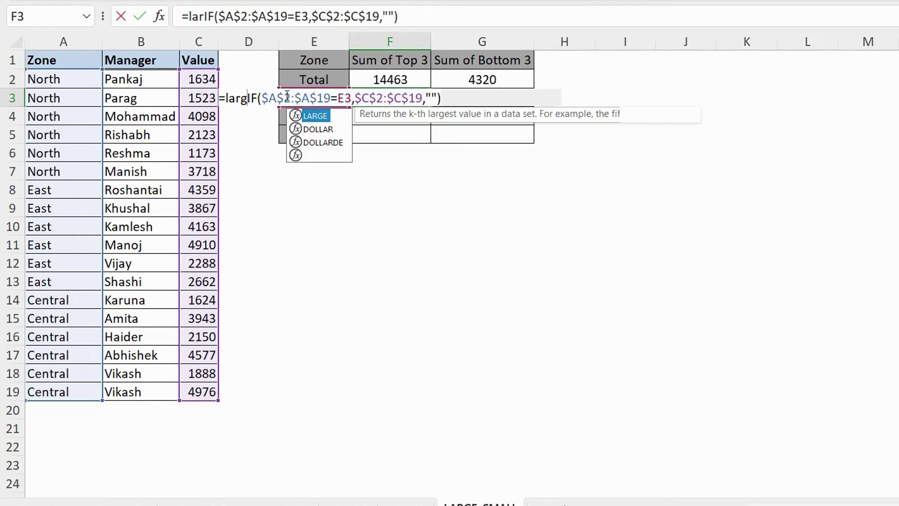
pyautogui.click(474, 98)
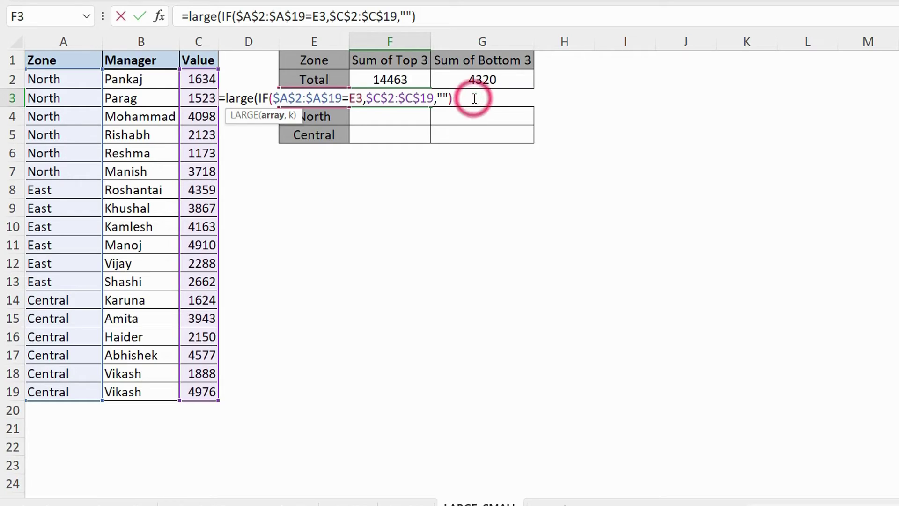
pyautogui.write(',')
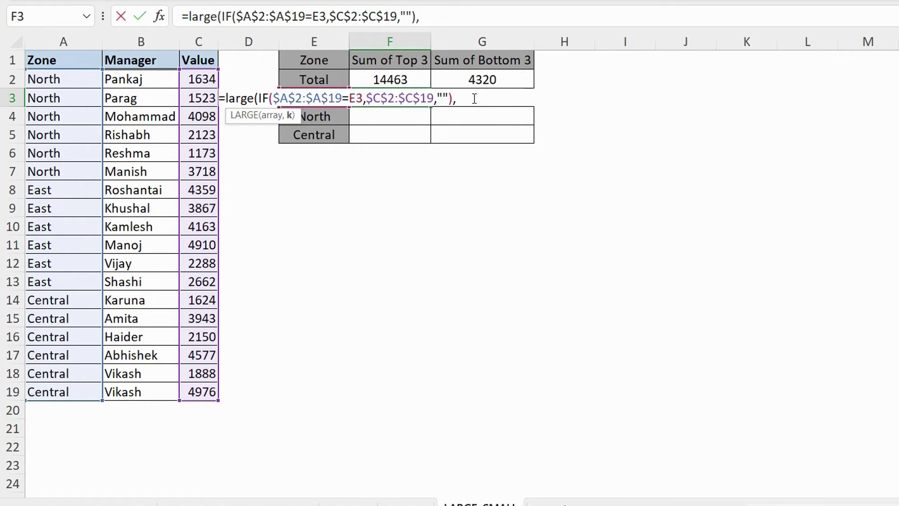
pyautogui.write('{1,2,3})')
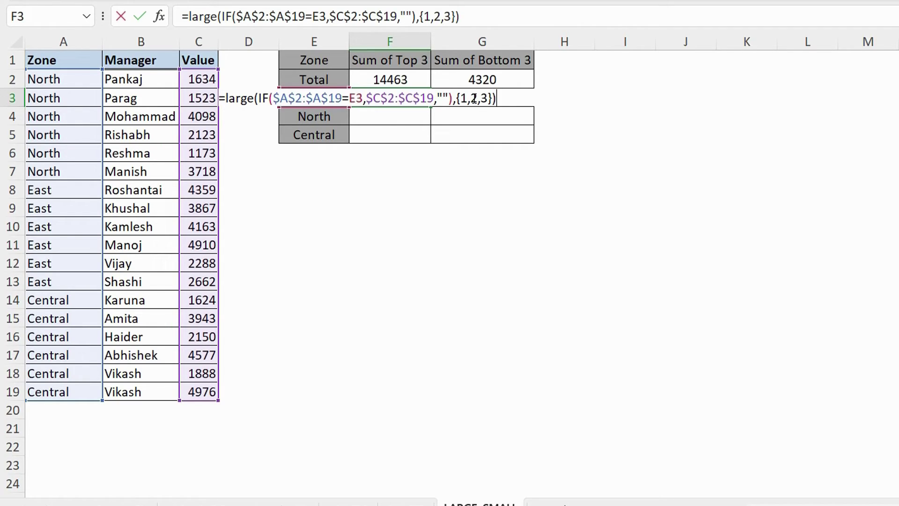
# Wrap the LARGE expression in F3 in SUM and highlight its IF array argument
pyautogui.click(185, 16)
pyautogui.write('sum')
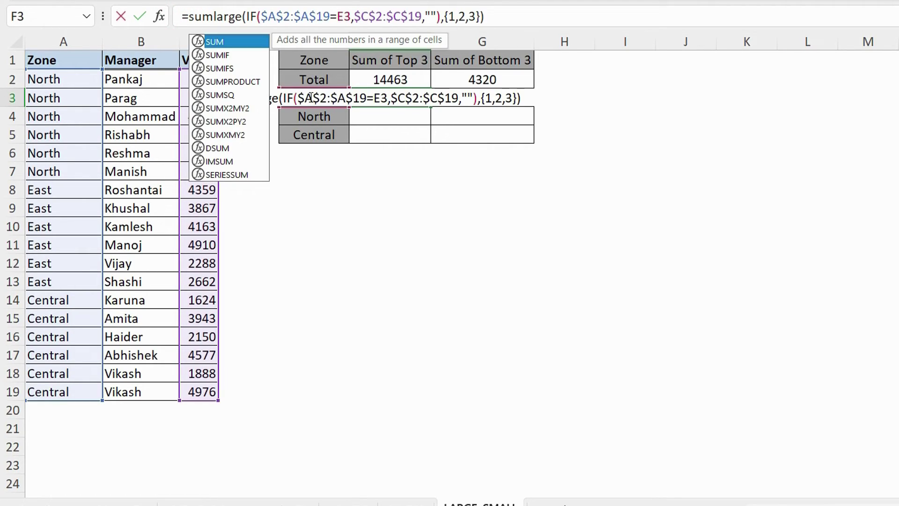
pyautogui.write('(')
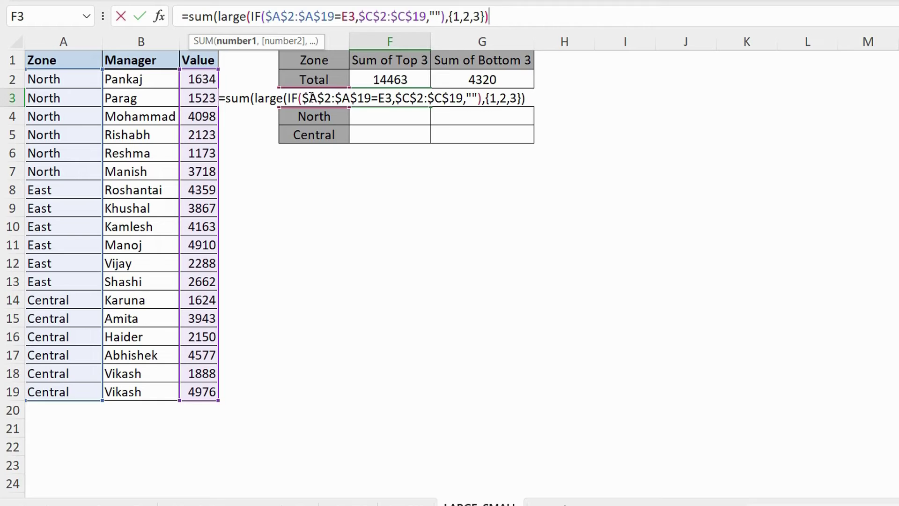
pyautogui.press('End')
pyautogui.write(')')
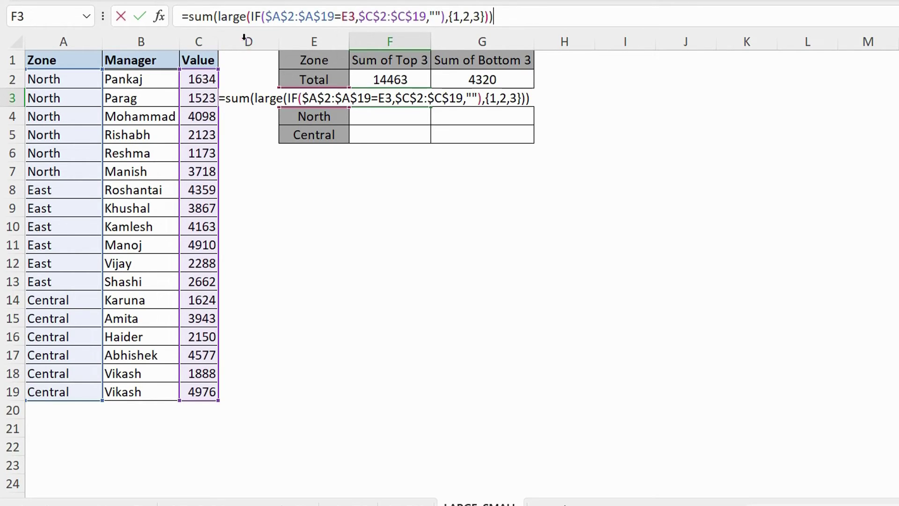
pyautogui.moveTo(253, 17); pyautogui.dragTo(446, 18)
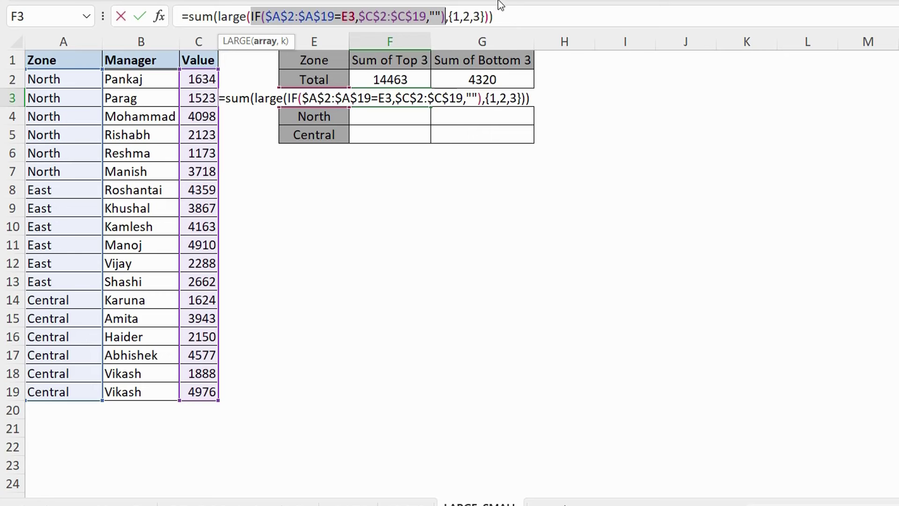
# Enter the F3 formula as an array formula and fill it down through F5
pyautogui.click(518, 10)
pyautogui.hotkey('ctrl', 'shift', 'Return')
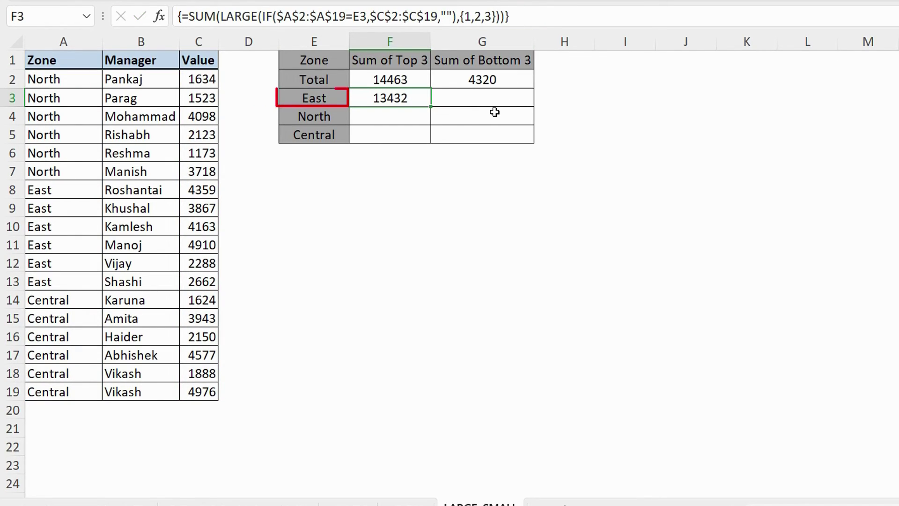
pyautogui.doubleClick(430, 107)
pyautogui.click(402, 94)
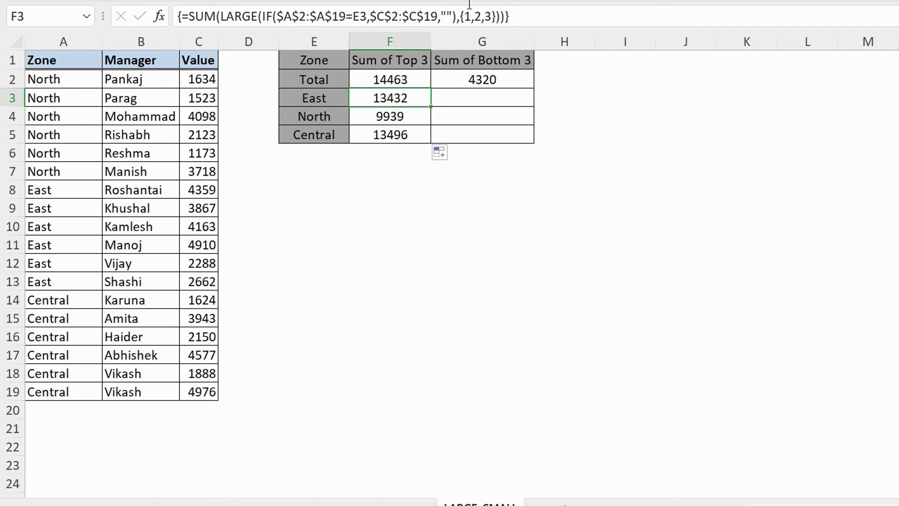
# Copy the formula text of F3 and paste it into G3 in the Sum of Bottom 3 column
pyautogui.moveTo(539, 18); pyautogui.dragTo(146, 18)
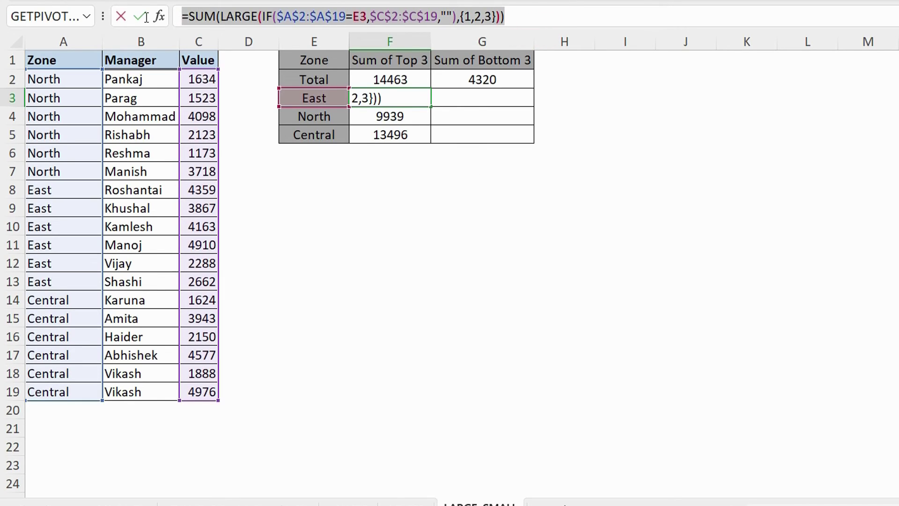
pyautogui.rightClick(332, 18)
pyautogui.click(370, 51)
pyautogui.press('Escape')
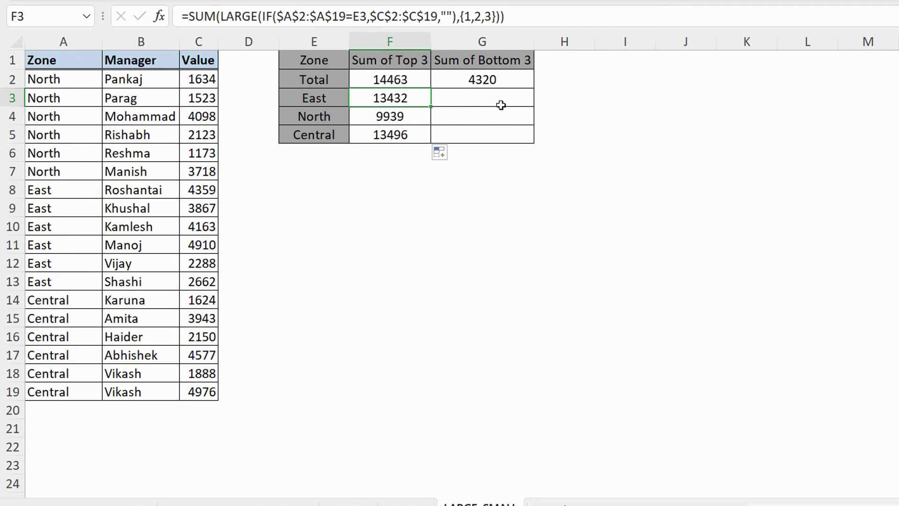
pyautogui.click(500, 98)
pyautogui.click(317, 16)
pyautogui.rightClick(318, 17)
pyautogui.click(333, 96)
# Replace LARGE with SMALL in G3, enter it as an array formula, and fill it down through G5
pyautogui.moveTo(221, 17); pyautogui.dragTo(255, 17)
pyautogui.write('small')
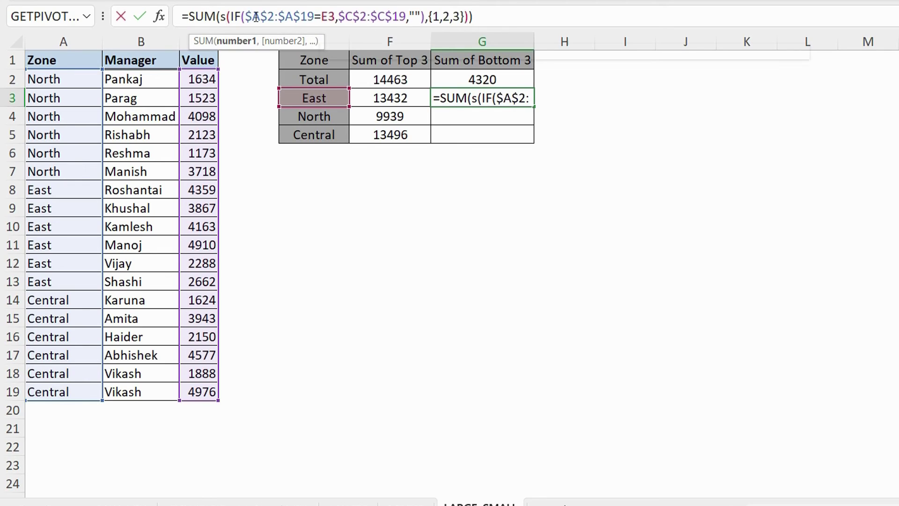
pyautogui.hotkey('ctrl', 'shift', 'Return')
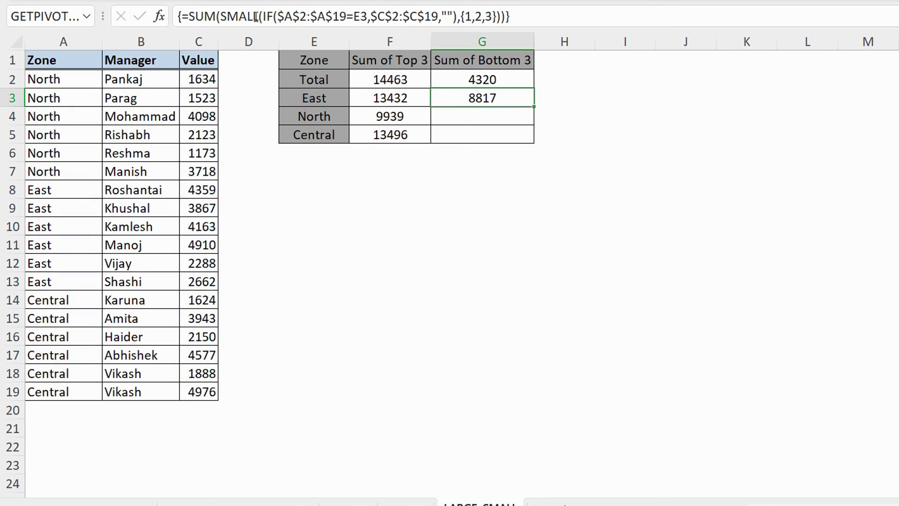
pyautogui.doubleClick(533, 107)
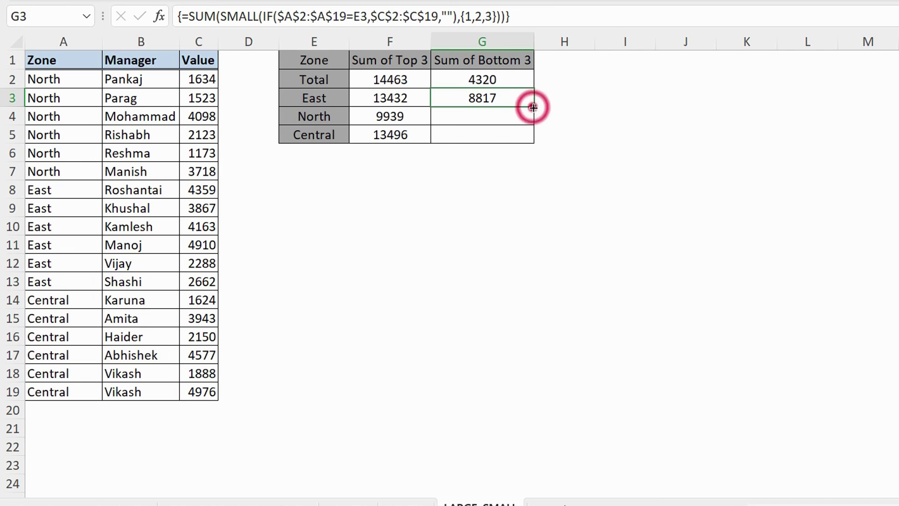